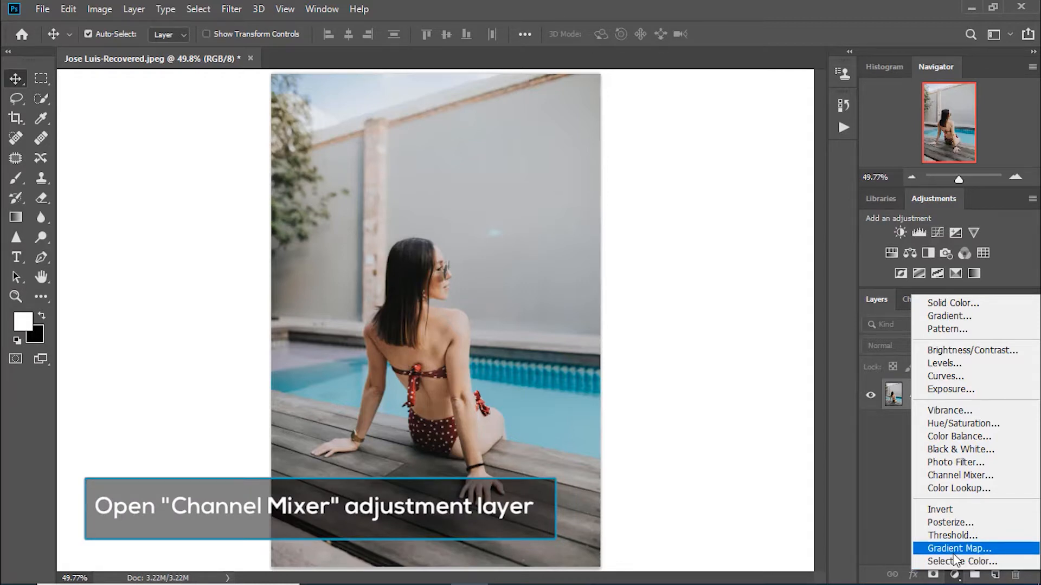
Step: Add a Channel Mixer adjustment layer and, for the Green output channel, set Green to 0% and Blue to +100%
{"action": "left_click", "coordinate": [957, 474]}
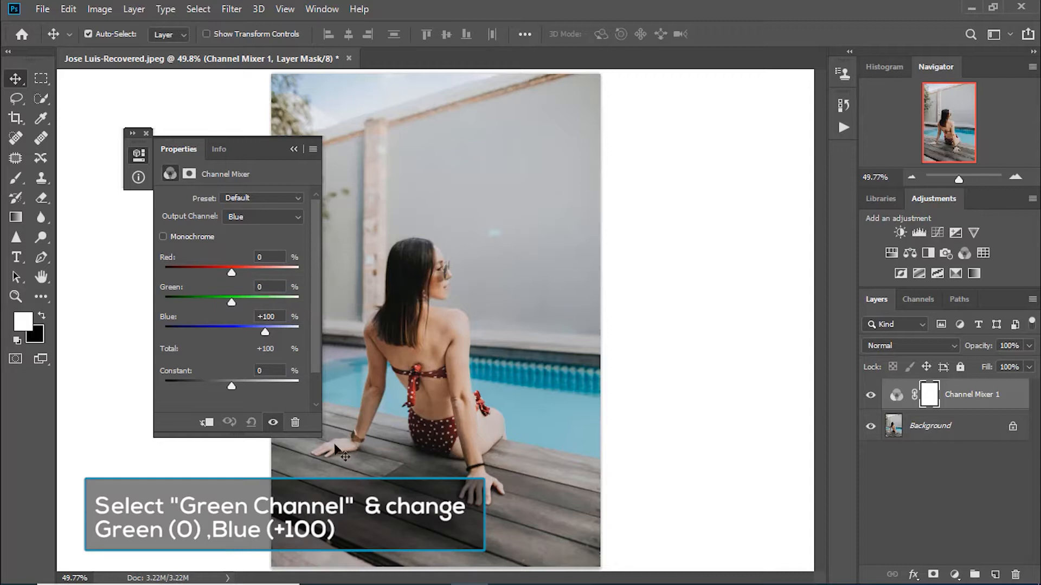
{"action": "left_click", "coordinate": [241, 216]}
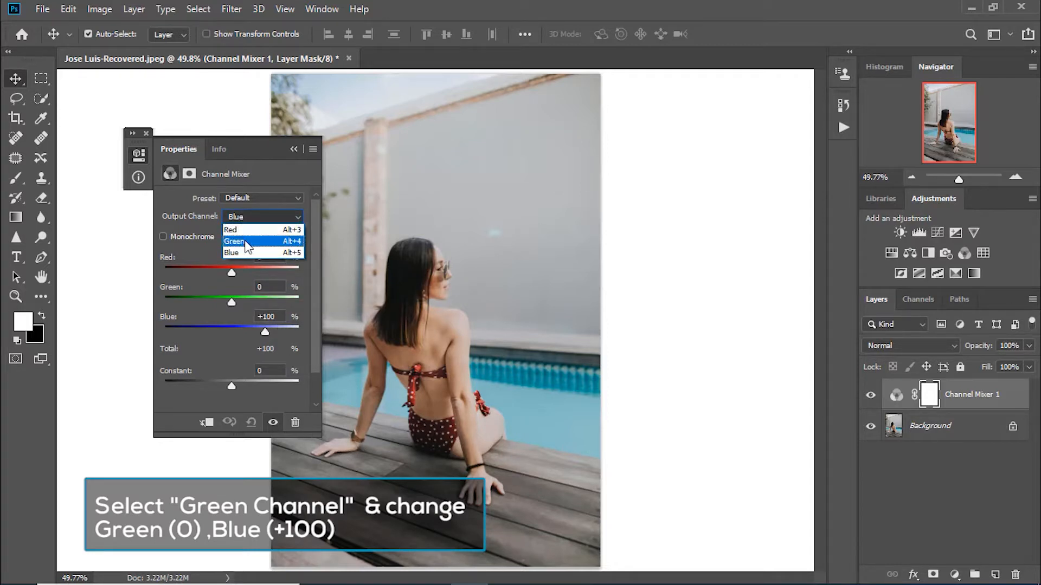
{"action": "left_click", "coordinate": [247, 246]}
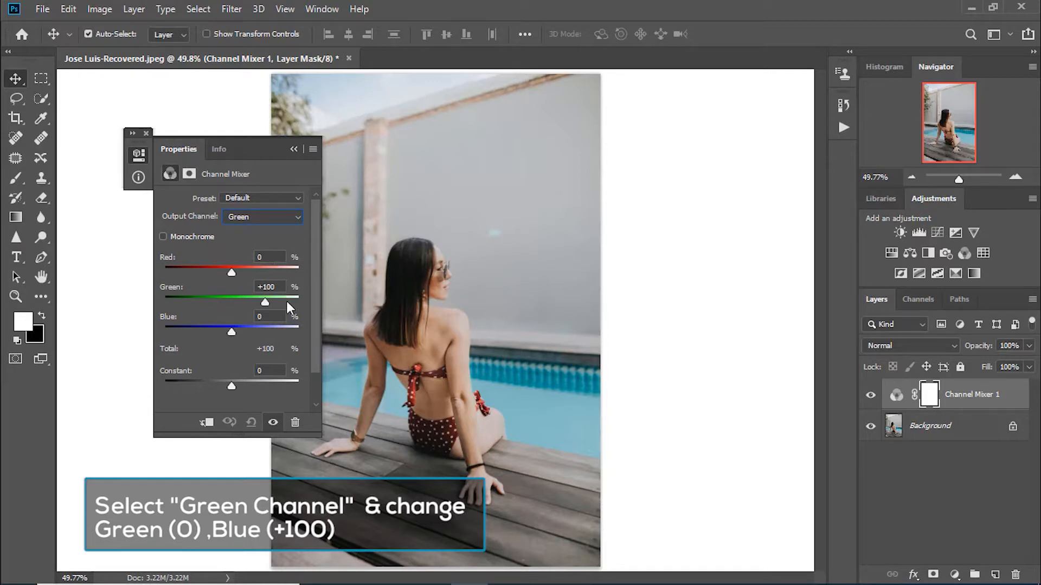
{"action": "left_click_drag", "start_coordinate": [280, 287], "coordinate": [255, 288]}
{"action": "type", "text": "0"}
{"action": "left_click", "coordinate": [272, 316]}
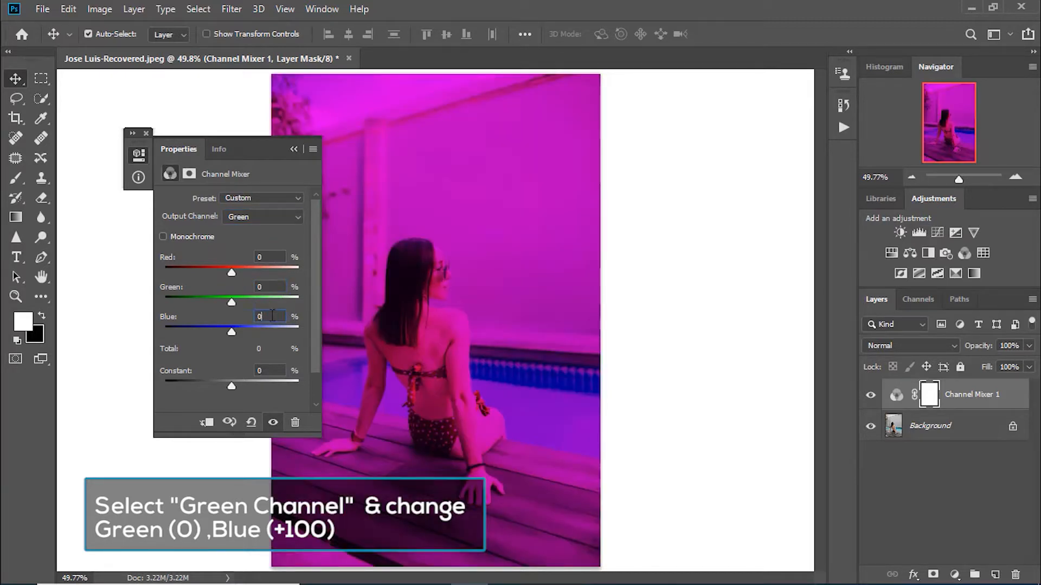
{"action": "type", "text": "100"}
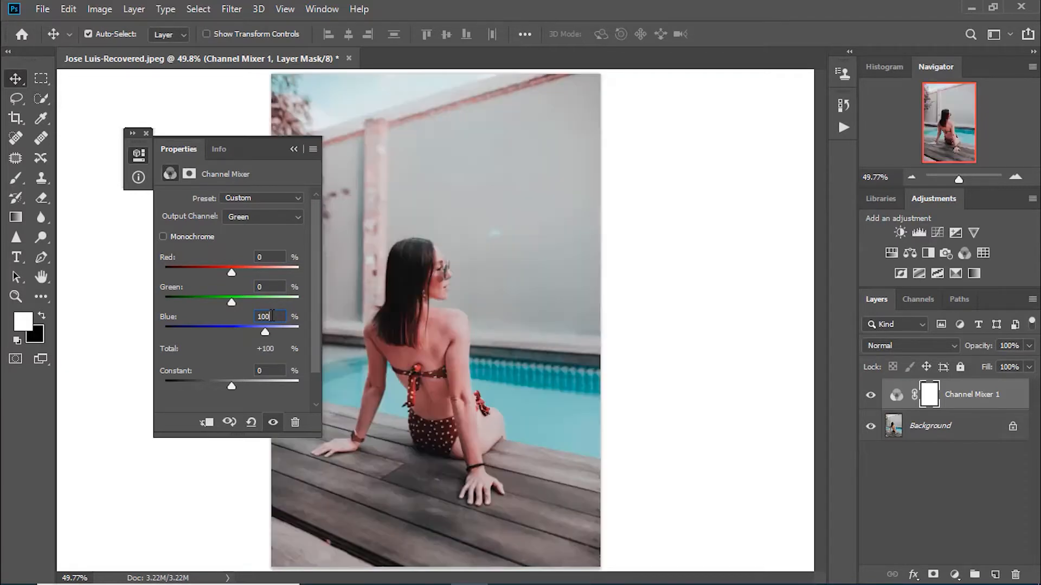
Step: For the Channel Mixer's Blue output channel, set Green to +100% and Blue to 0%
{"action": "left_click", "coordinate": [258, 216]}
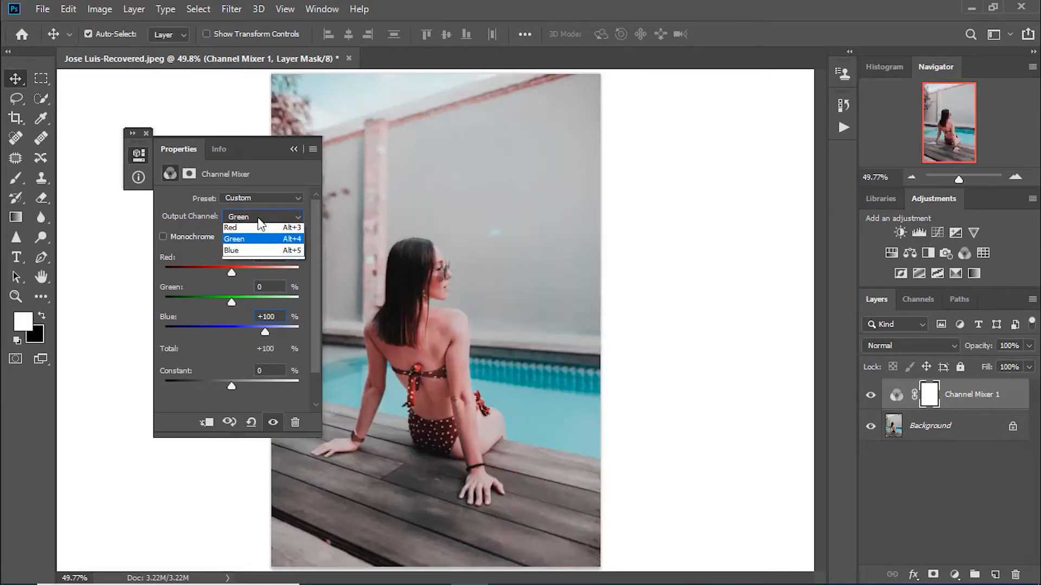
{"action": "left_click", "coordinate": [249, 255]}
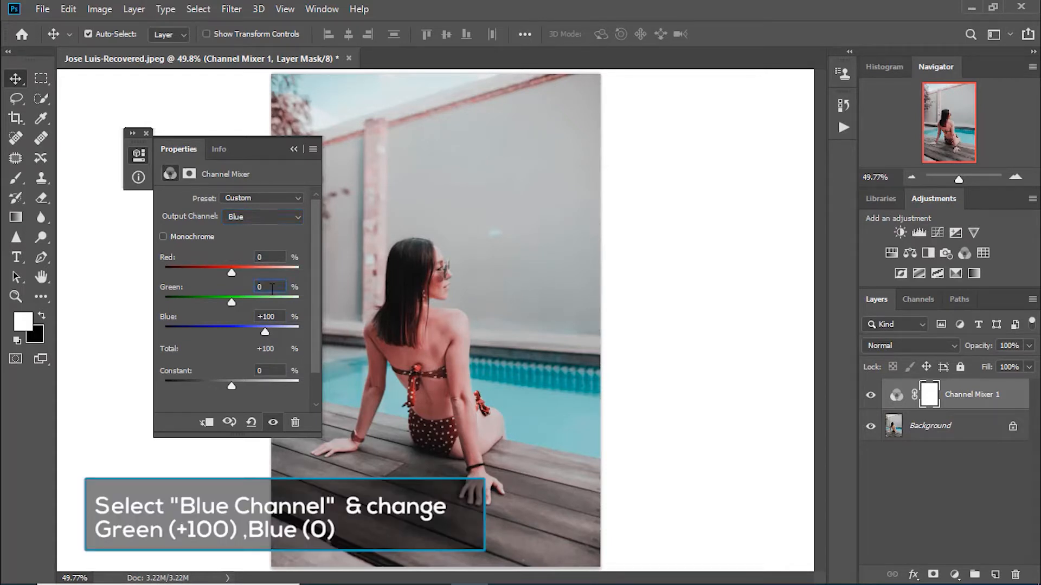
{"action": "type", "text": "100"}
{"action": "left_click", "coordinate": [283, 320]}
{"action": "key", "text": "BackSpace"}
{"action": "key", "text": "BackSpace"}
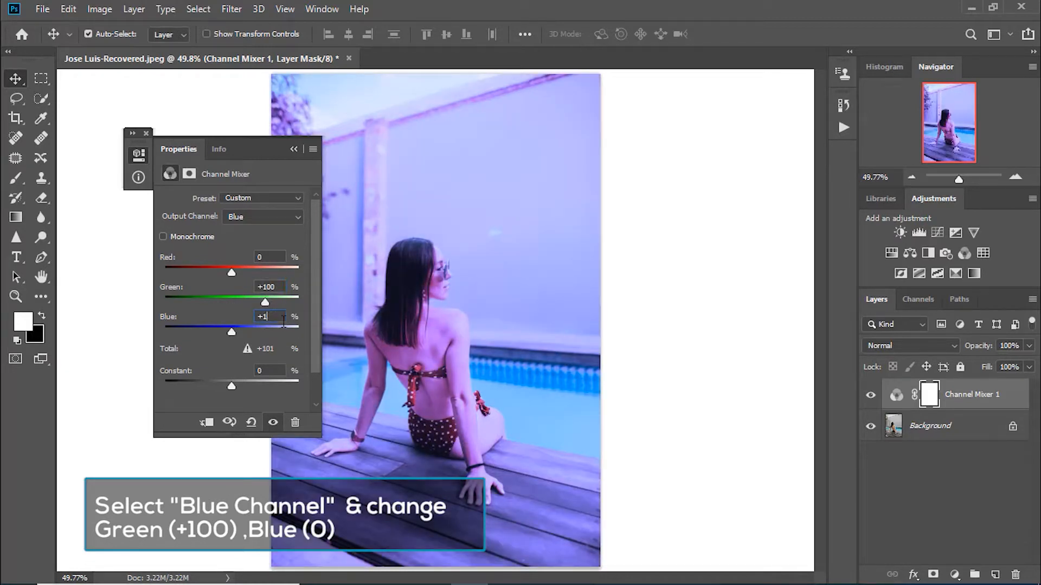
{"action": "type", "text": "0"}
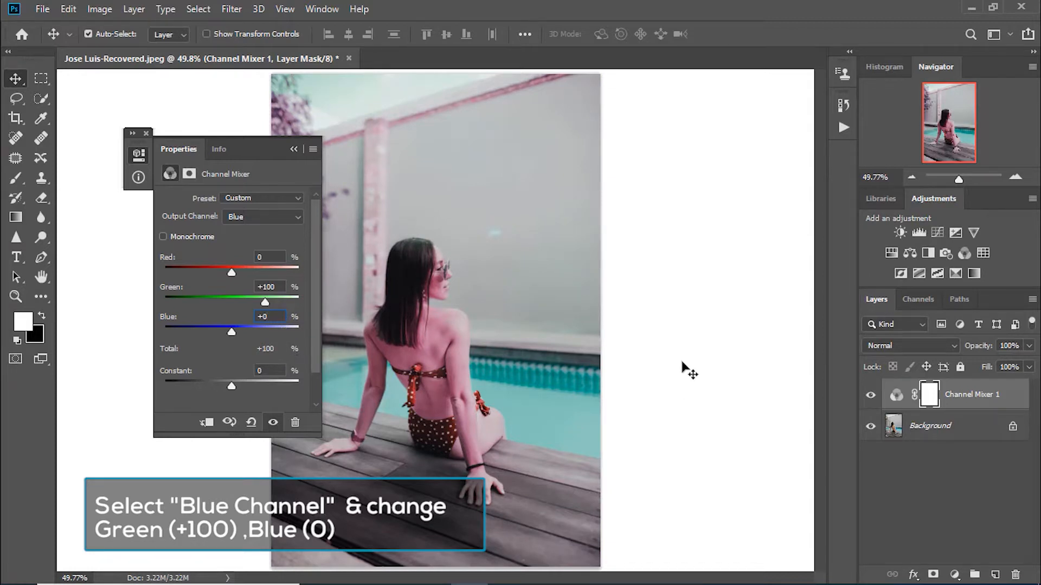
Step: Set the Channel Mixer layer's blend mode to Lighten and compare the photo with the layer hidden and shown
{"action": "left_click", "coordinate": [293, 149]}
{"action": "left_click", "coordinate": [951, 345]}
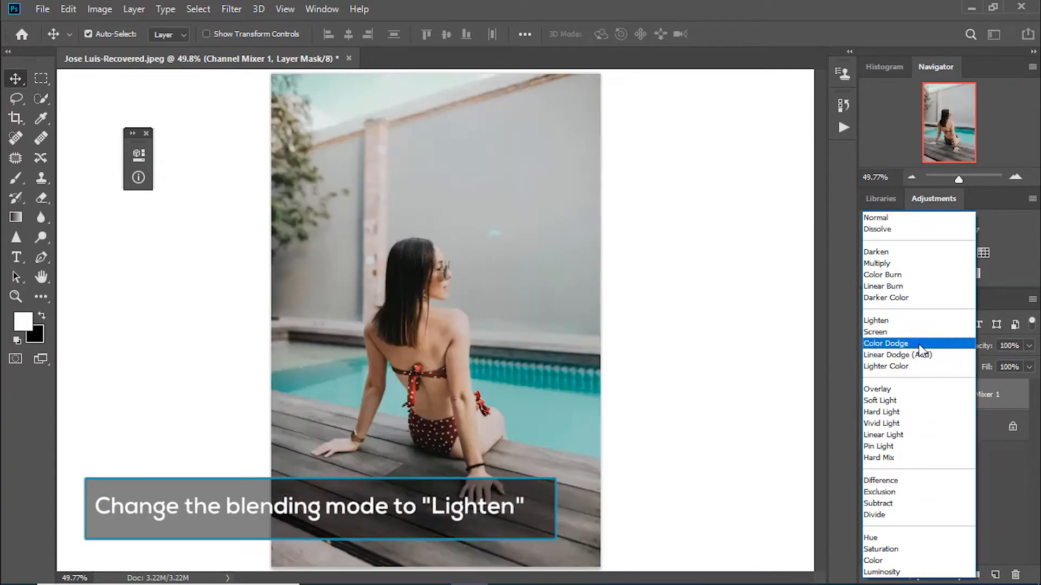
{"action": "left_click", "coordinate": [911, 320]}
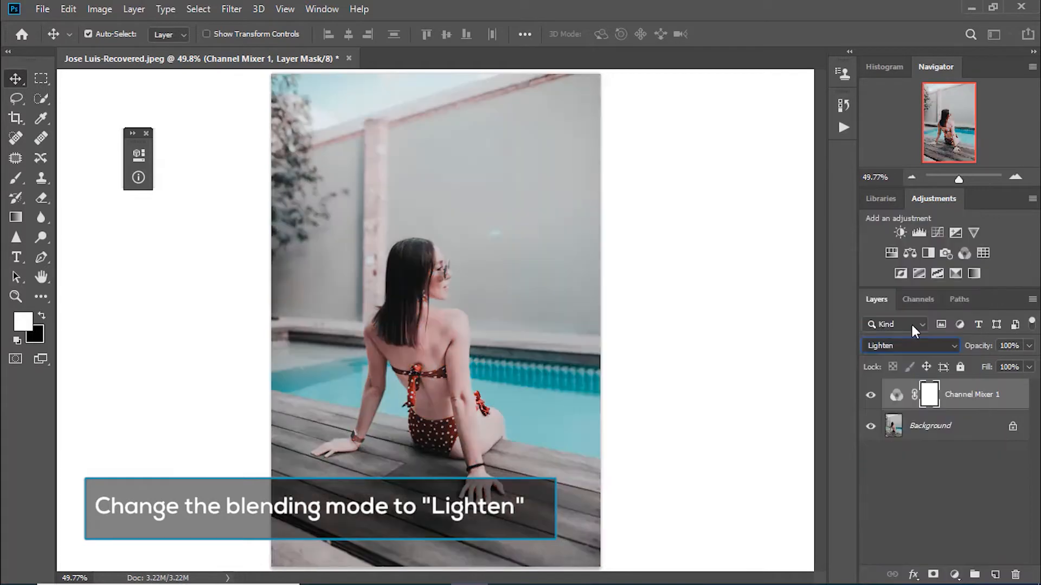
{"action": "left_click", "coordinate": [870, 395]}
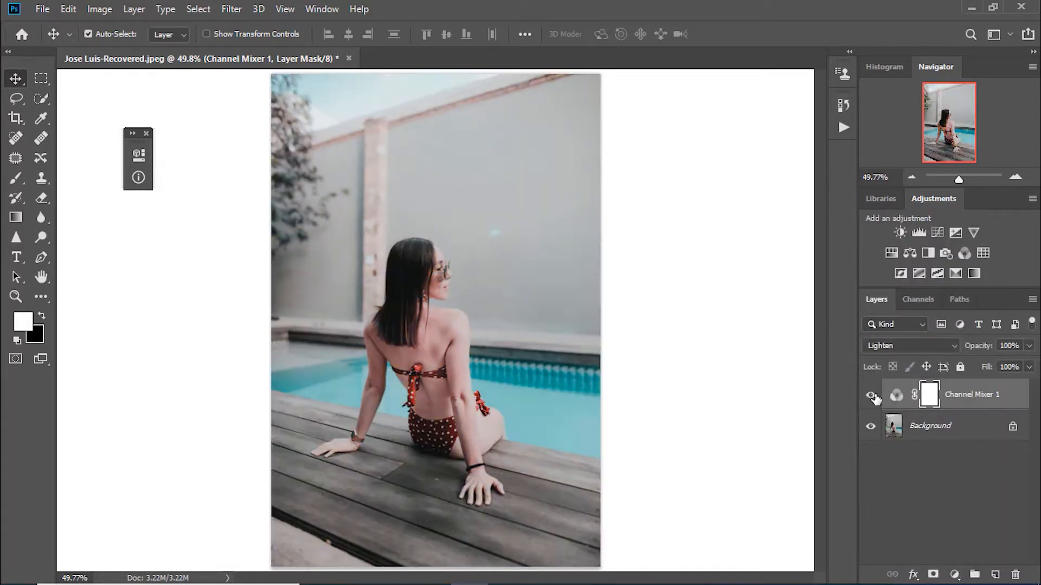
{"action": "left_click", "coordinate": [873, 397]}
{"action": "left_click", "coordinate": [872, 396]}
Step: Add a Hue/Saturation adjustment layer and, for the Cyans, set Hue to +5 and Saturation to -60
{"action": "left_click", "coordinate": [954, 573]}
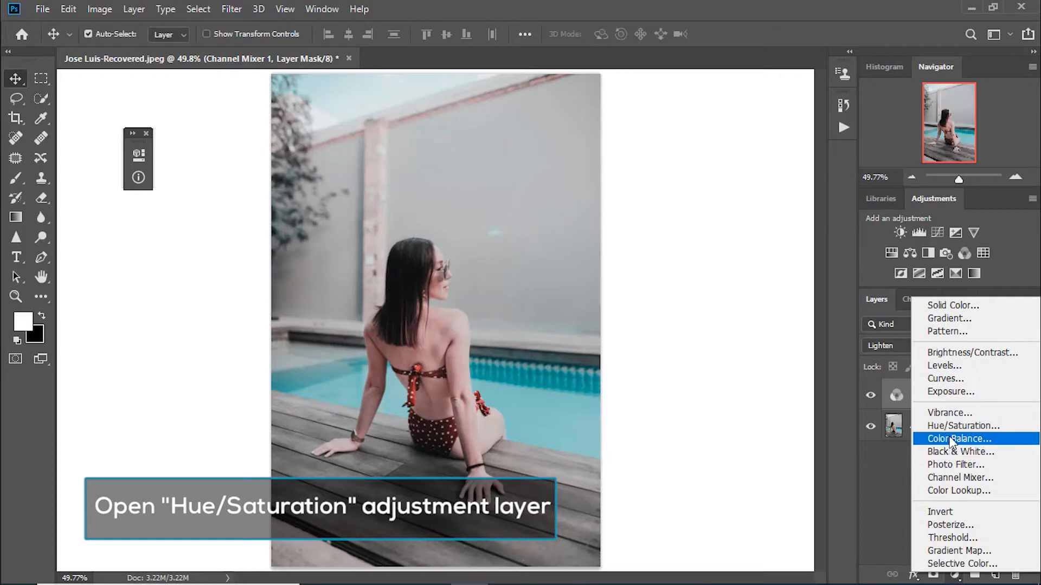
{"action": "left_click", "coordinate": [949, 427]}
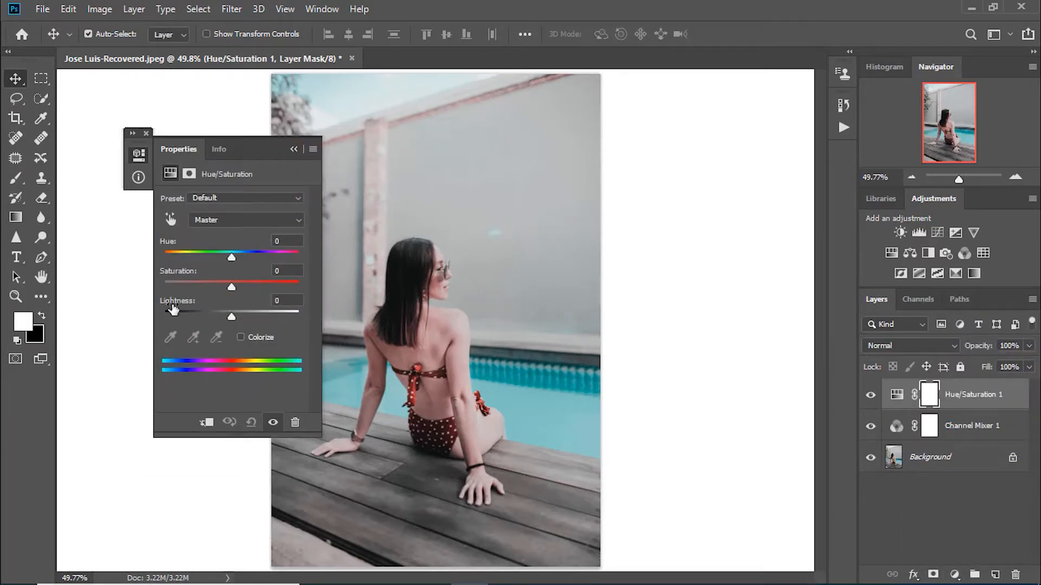
{"action": "left_click", "coordinate": [209, 223]}
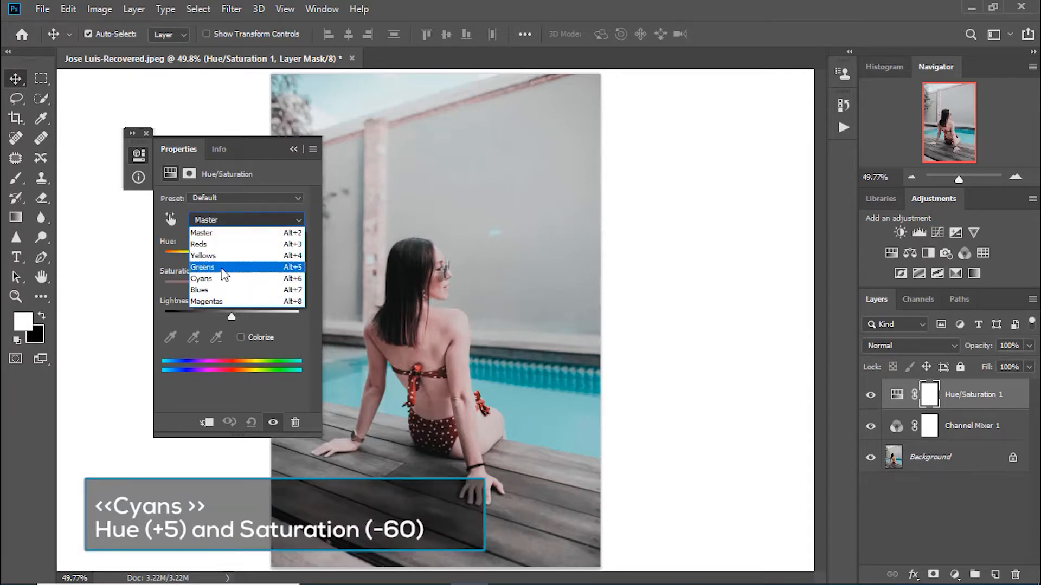
{"action": "left_click", "coordinate": [223, 272]}
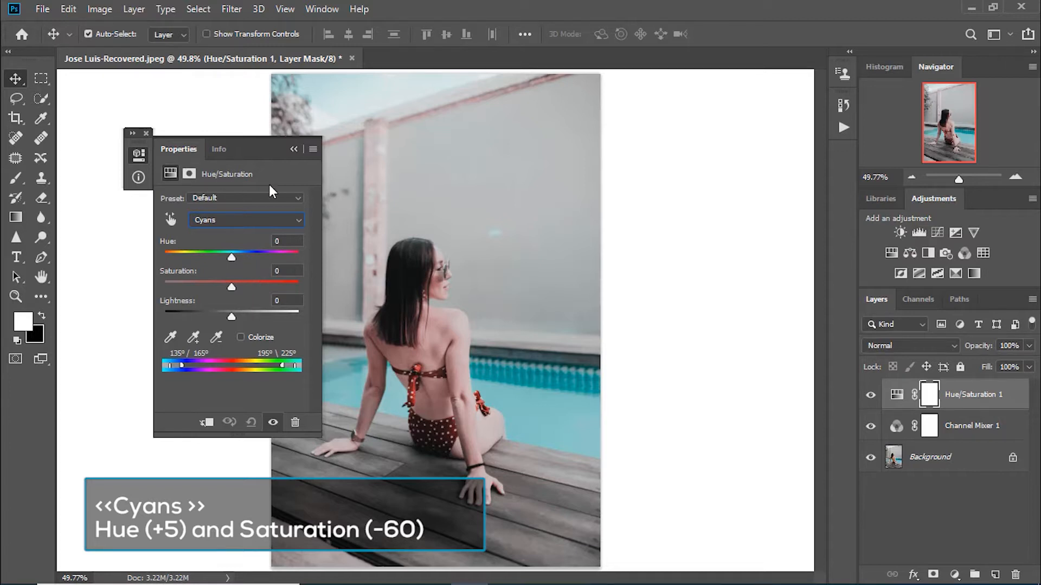
{"action": "key", "text": "Tab"}
{"action": "type", "text": "5"}
{"action": "key", "text": "Tab"}
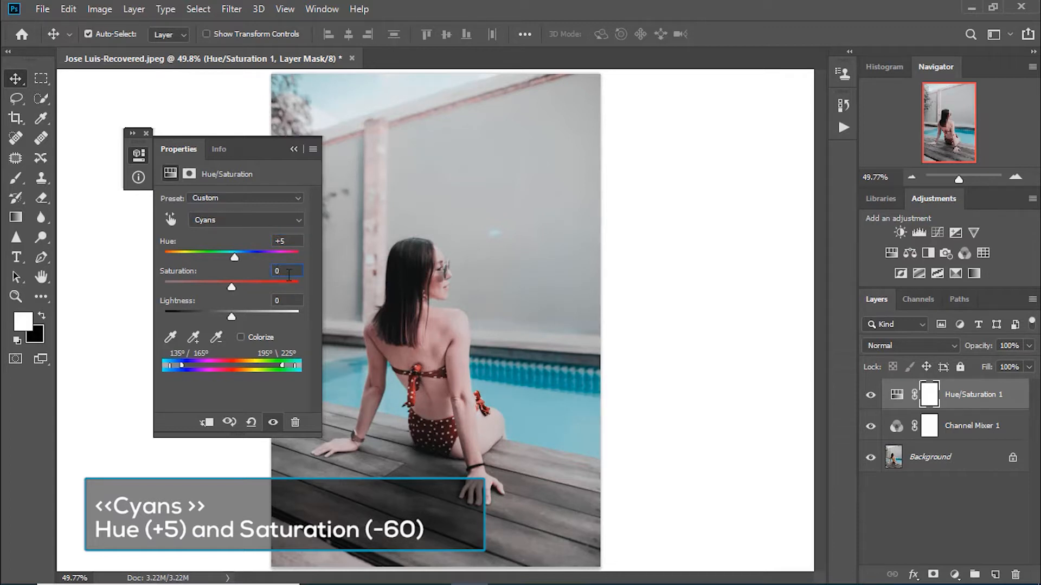
{"action": "type", "text": "-60"}
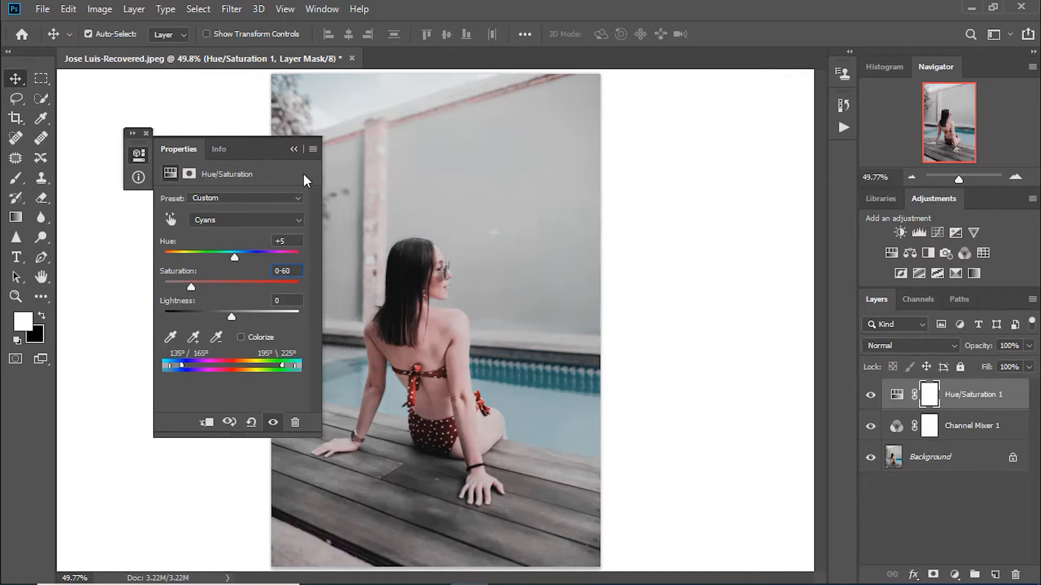
{"action": "key", "text": "Return"}
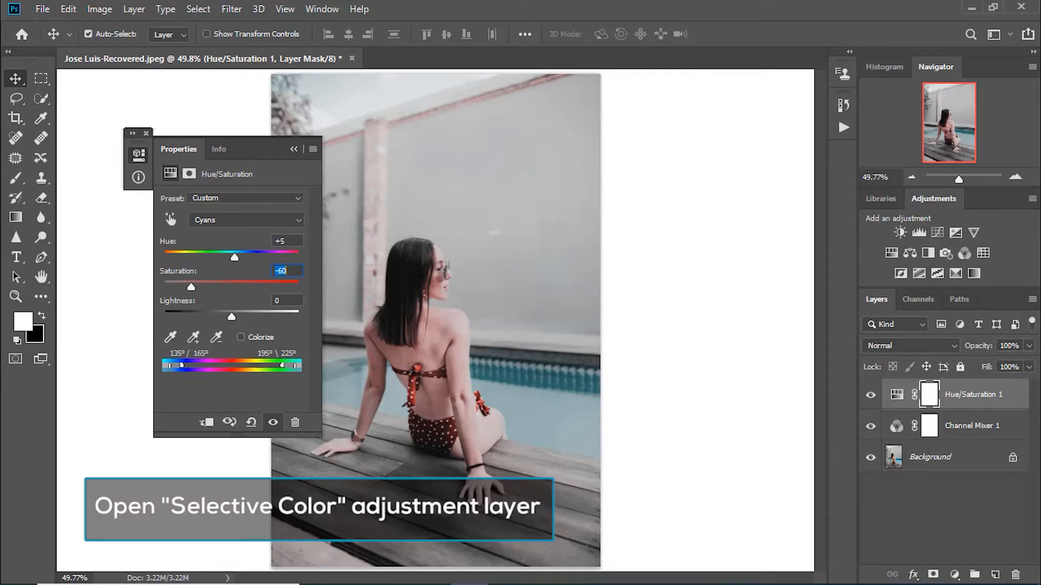
Step: Add a Selective Color adjustment layer and set the Reds to Cyan -50%, Magenta -20% and Yellow +50%
{"action": "mouse_move", "coordinate": [1035, 575]}
{"action": "left_click", "coordinate": [957, 576]}
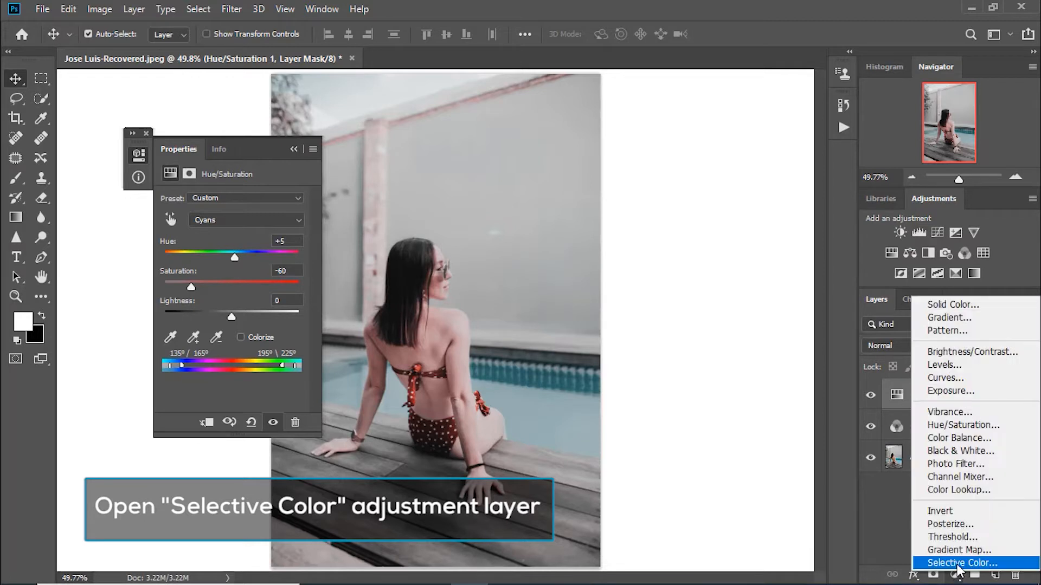
{"action": "left_click", "coordinate": [958, 563]}
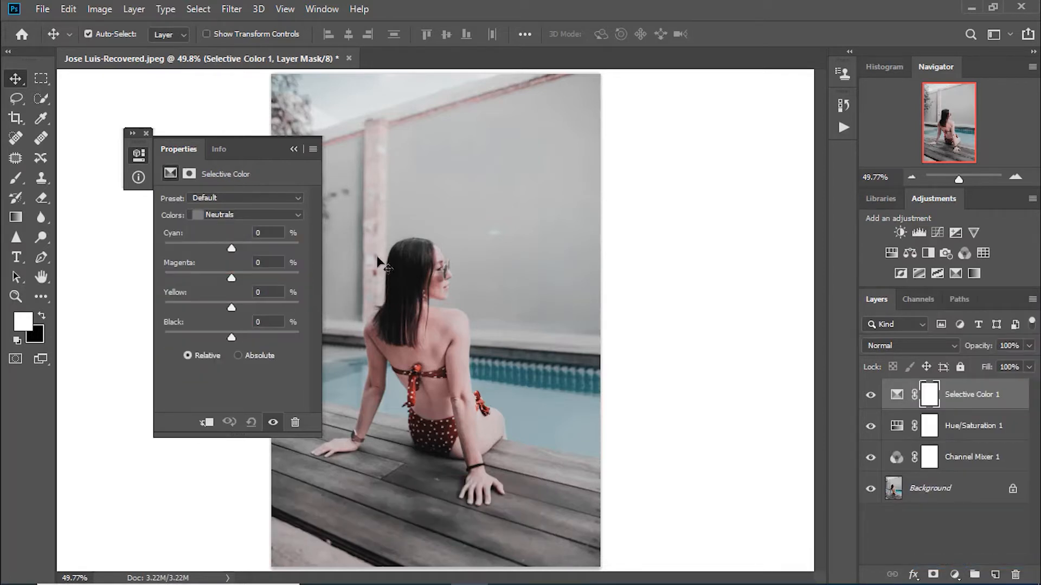
{"action": "left_click", "coordinate": [238, 216]}
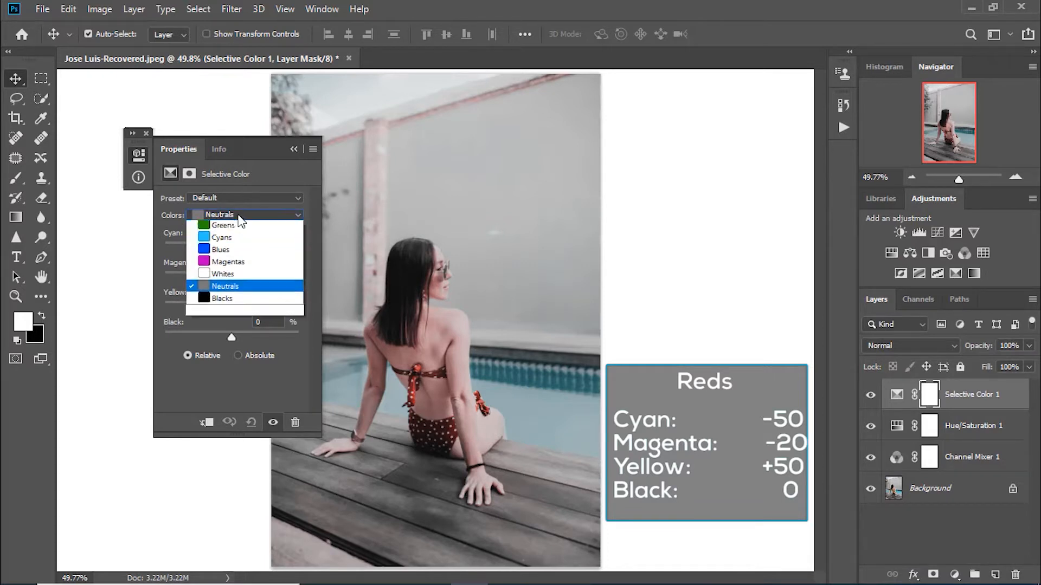
{"action": "left_click", "coordinate": [238, 228]}
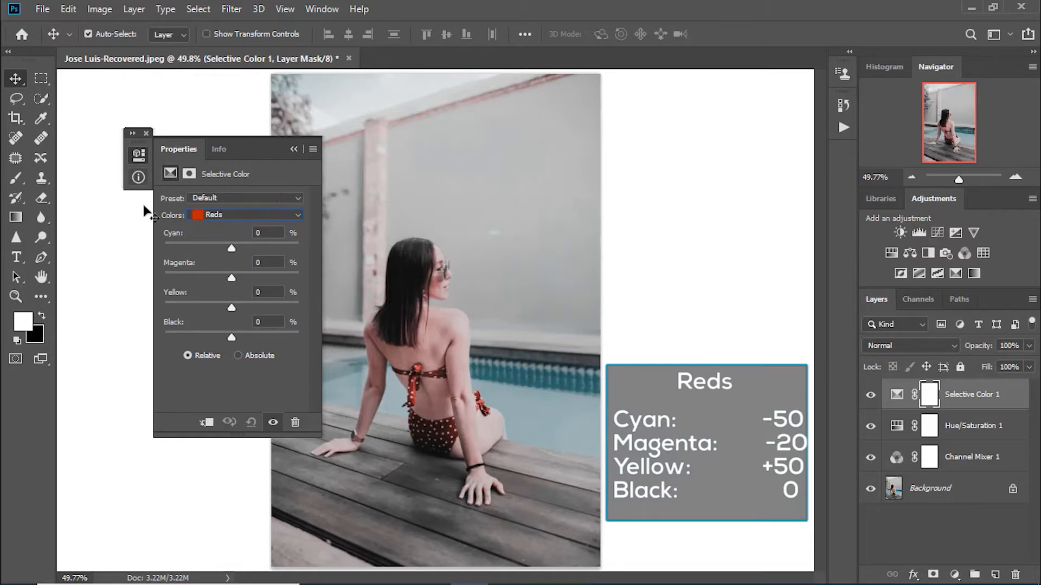
{"action": "left_click", "coordinate": [258, 233]}
{"action": "type", "text": "-50"}
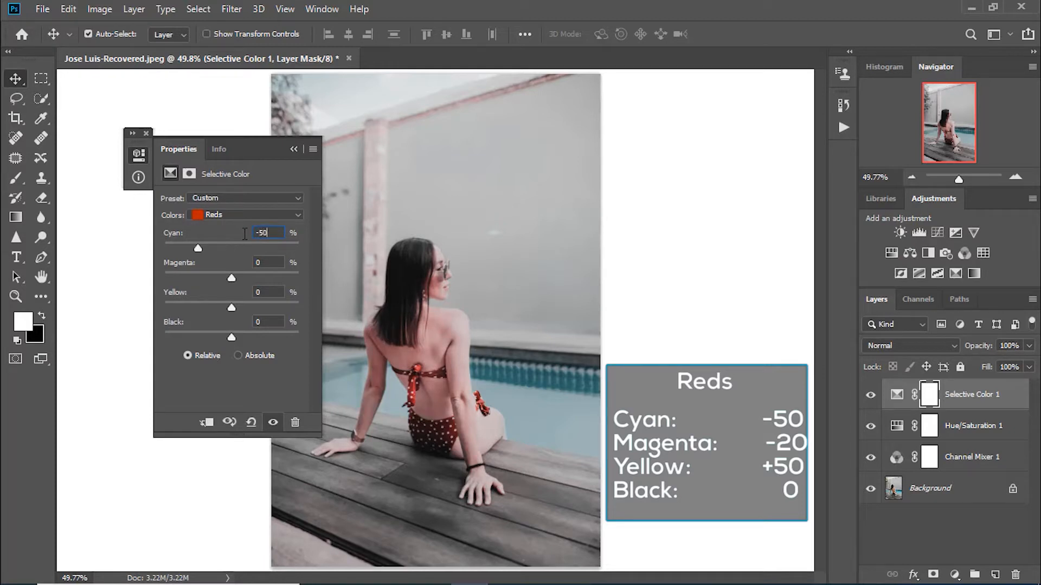
{"action": "left_click", "coordinate": [270, 258]}
{"action": "type", "text": "-20"}
{"action": "left_click", "coordinate": [264, 293]}
{"action": "type", "text": "+50"}
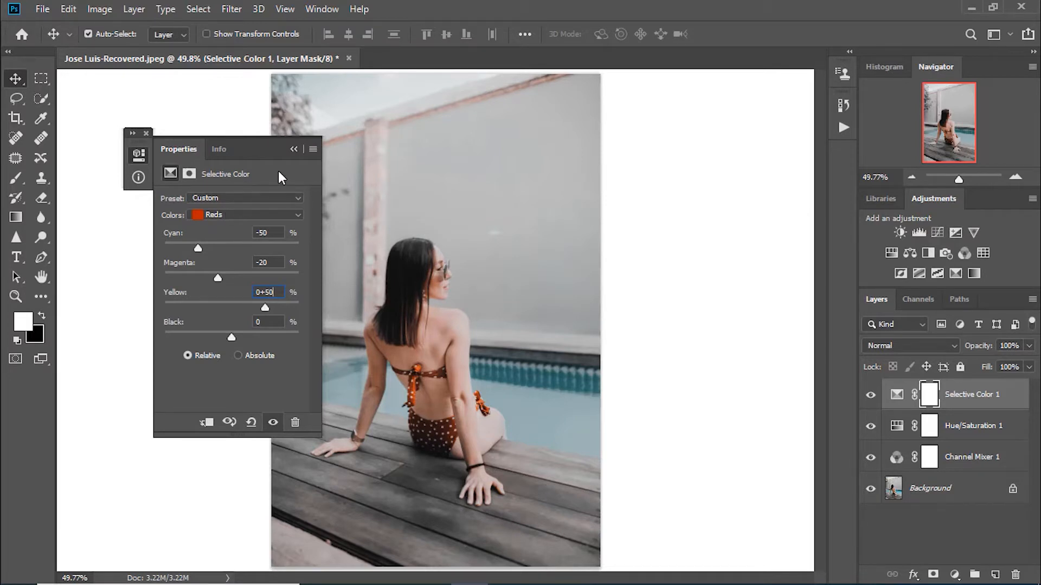
{"action": "key", "text": "Return"}
Step: Set the Selective Color Cyans to Cyan +100%, Magenta +30%, Yellow -40% and Black -40%
{"action": "left_click", "coordinate": [213, 215]}
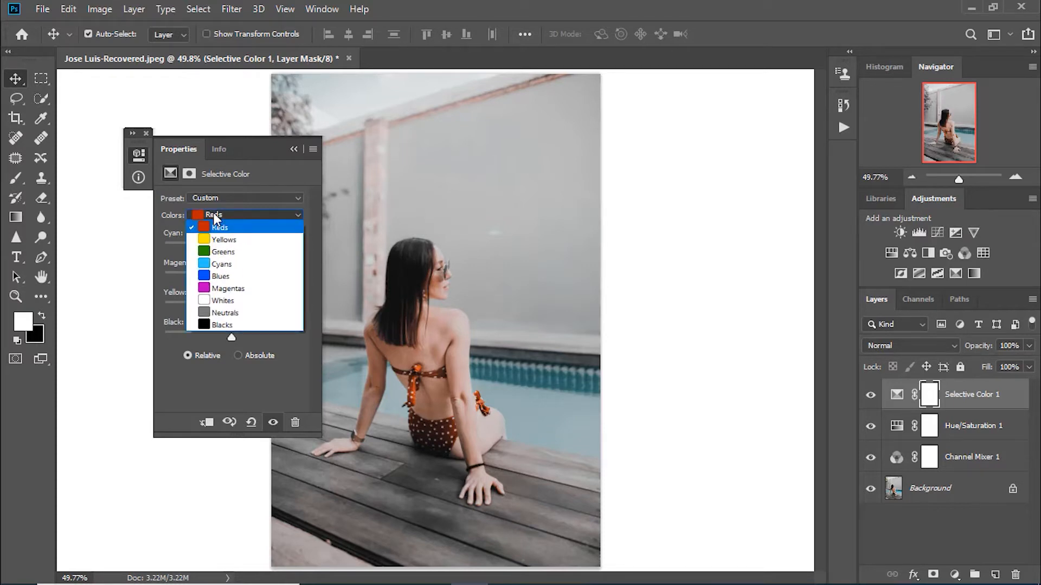
{"action": "left_click", "coordinate": [225, 265]}
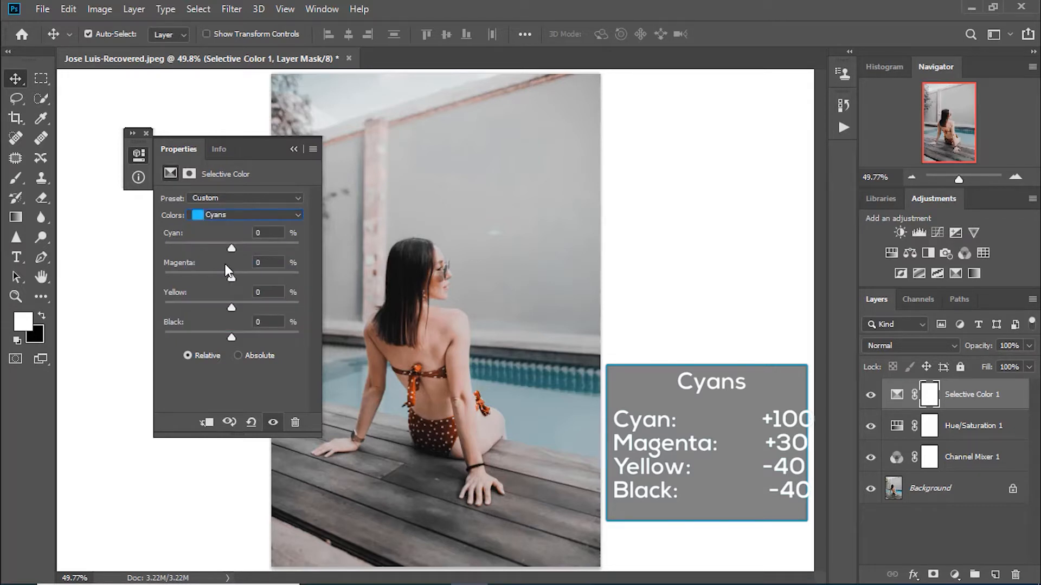
{"action": "left_click", "coordinate": [271, 233]}
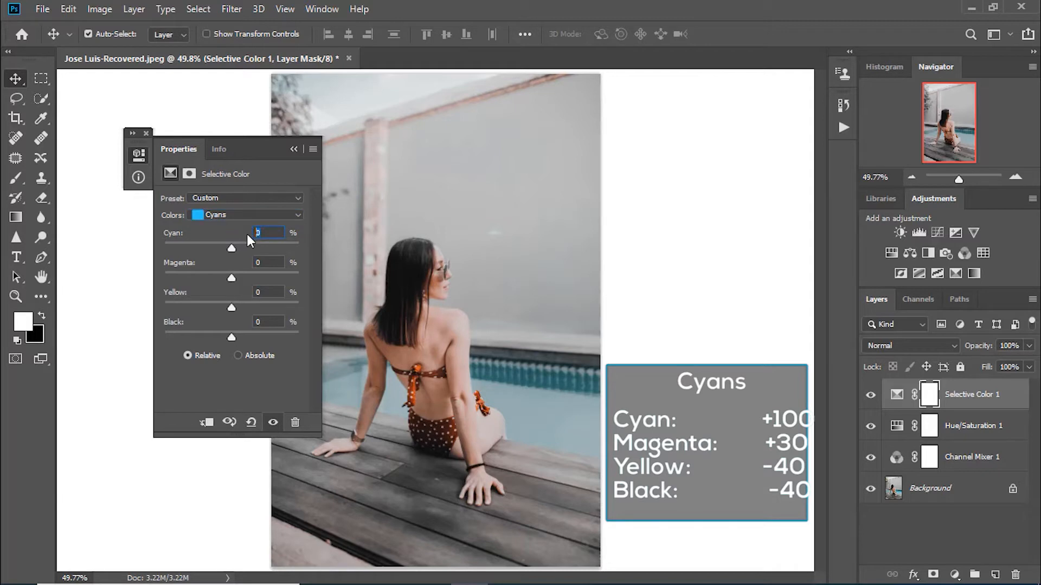
{"action": "type", "text": "100"}
{"action": "left_click", "coordinate": [274, 260]}
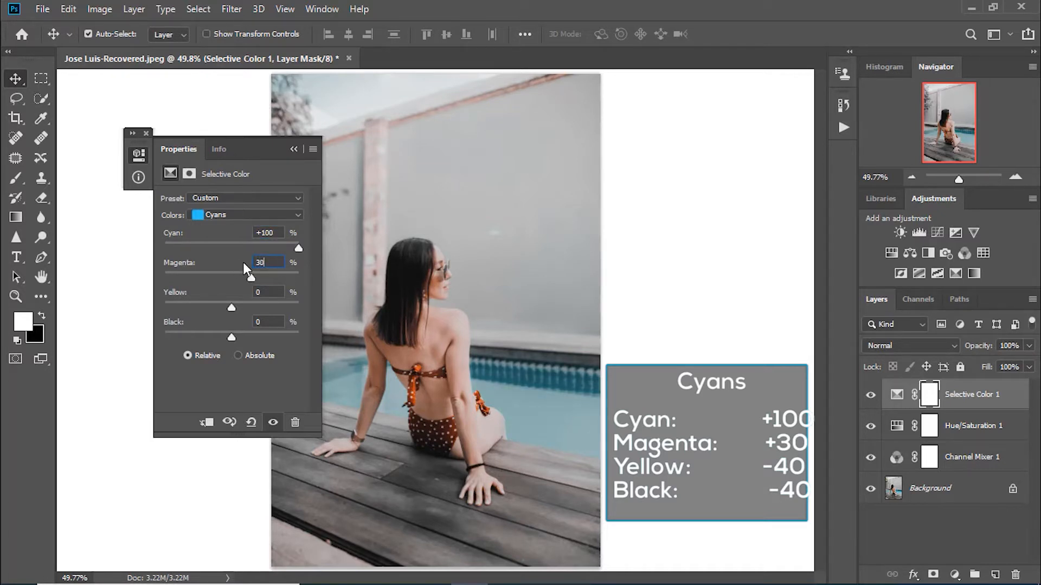
{"action": "left_click", "coordinate": [272, 291]}
{"action": "type", "text": "-40"}
{"action": "left_click", "coordinate": [275, 324]}
{"action": "type", "text": "-40"}
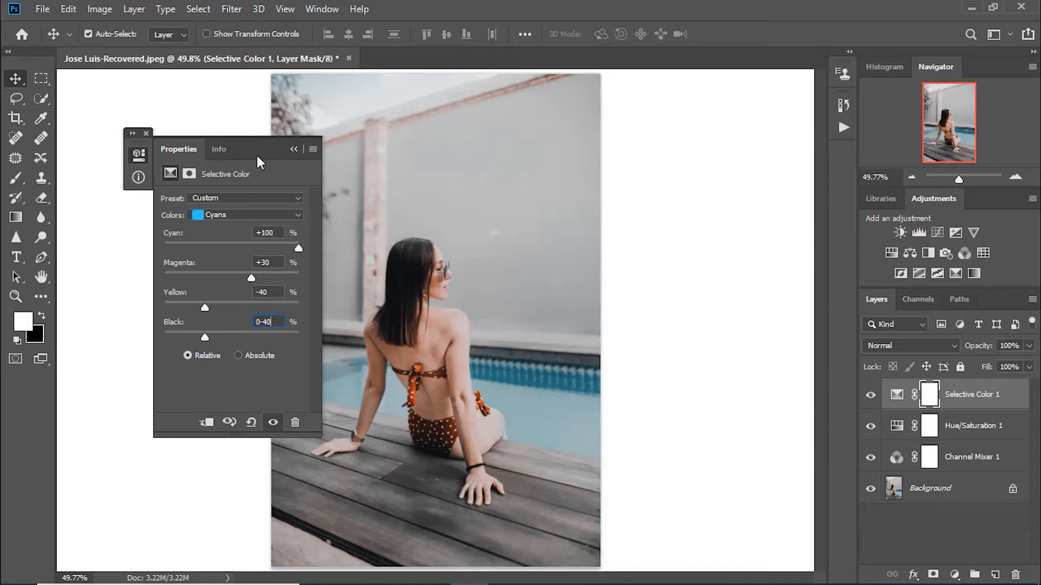
{"action": "key", "text": "Return"}
Step: Set Black to -20% for the Whites in the Selective Color adjustment
{"action": "left_click", "coordinate": [283, 216]}
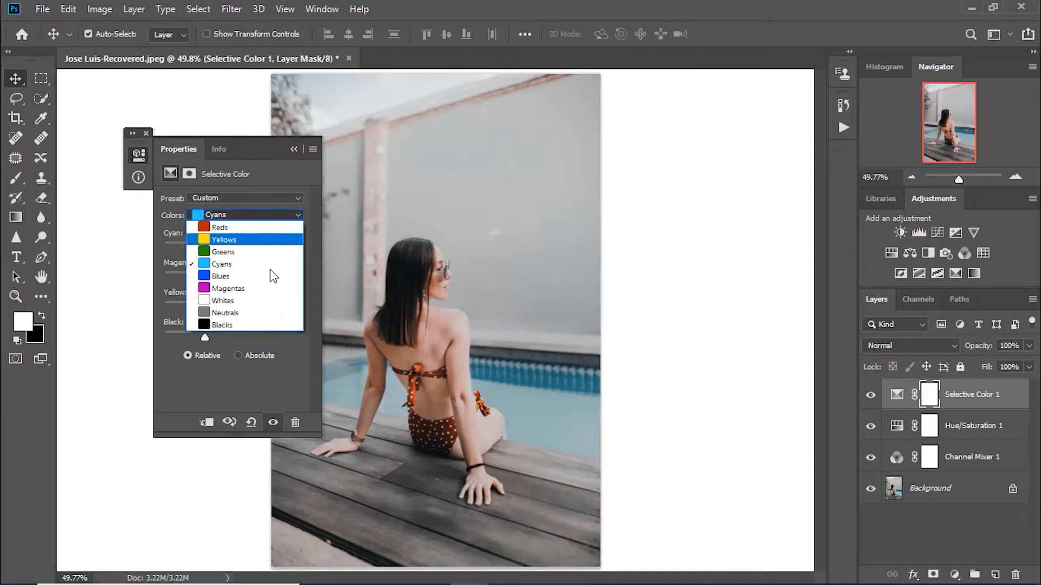
{"action": "left_click", "coordinate": [271, 302]}
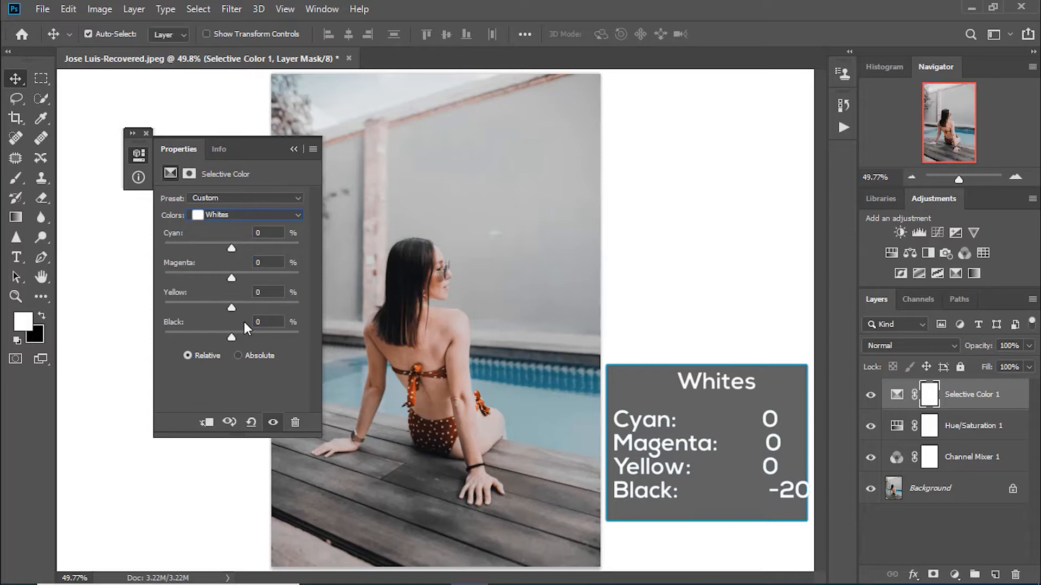
{"action": "left_click", "coordinate": [262, 321]}
{"action": "type", "text": "-20"}
Step: Set the Selective Color Neutrals to Cyan -10% and Yellow -10%, and collapse the adjustment's settings
{"action": "left_click", "coordinate": [243, 216]}
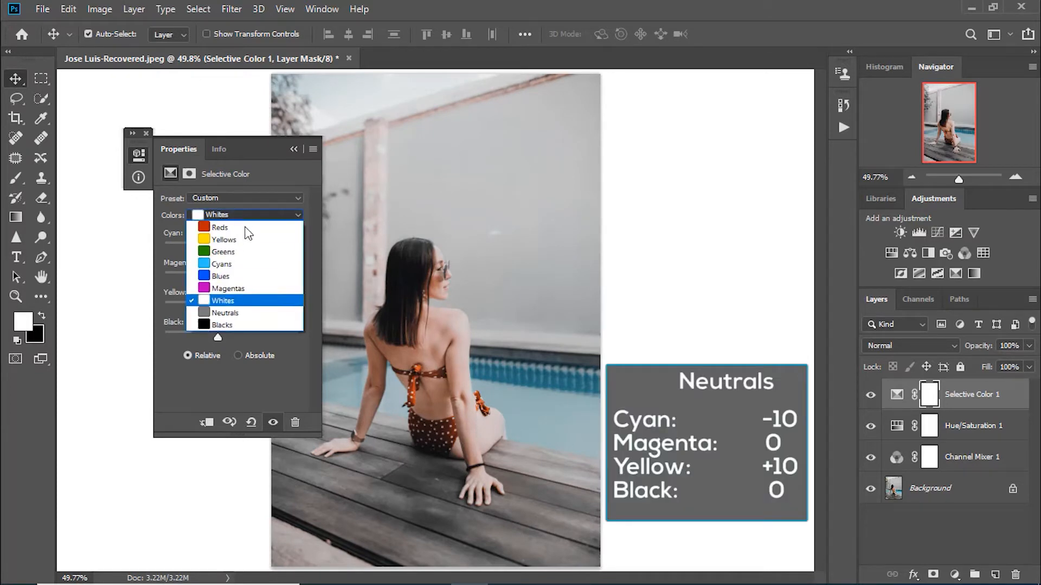
{"action": "left_click", "coordinate": [246, 312]}
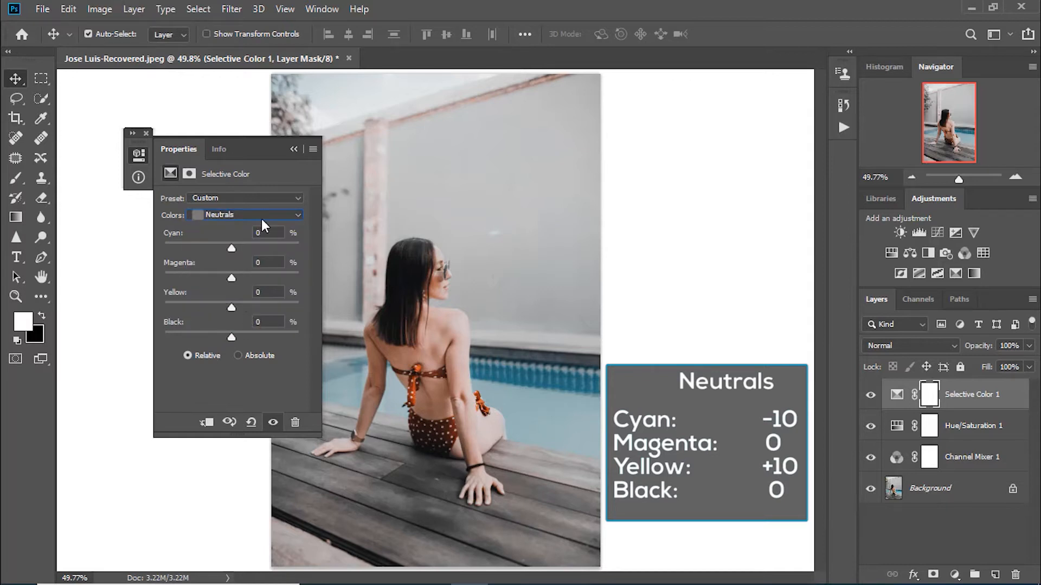
{"action": "left_click", "coordinate": [252, 233]}
{"action": "left_click", "coordinate": [269, 292]}
{"action": "type", "text": "-10"}
{"action": "left_click", "coordinate": [294, 148]}
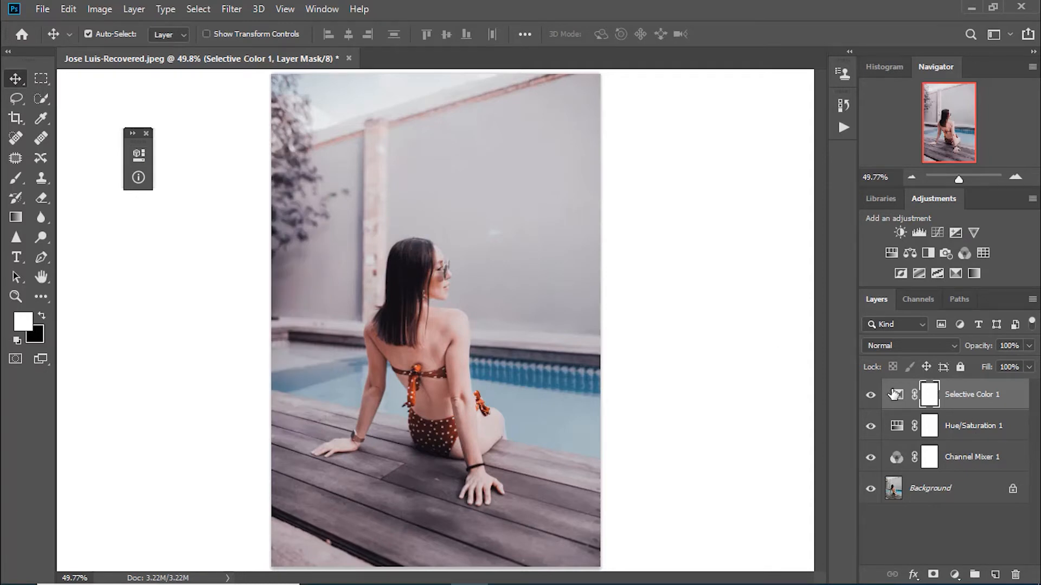
Step: Compare the photo with and without the Selective Color adjustment, and add a Gradient Map adjustment layer above it
{"action": "left_click", "coordinate": [871, 397]}
{"action": "left_click", "coordinate": [871, 396]}
{"action": "left_click", "coordinate": [955, 574]}
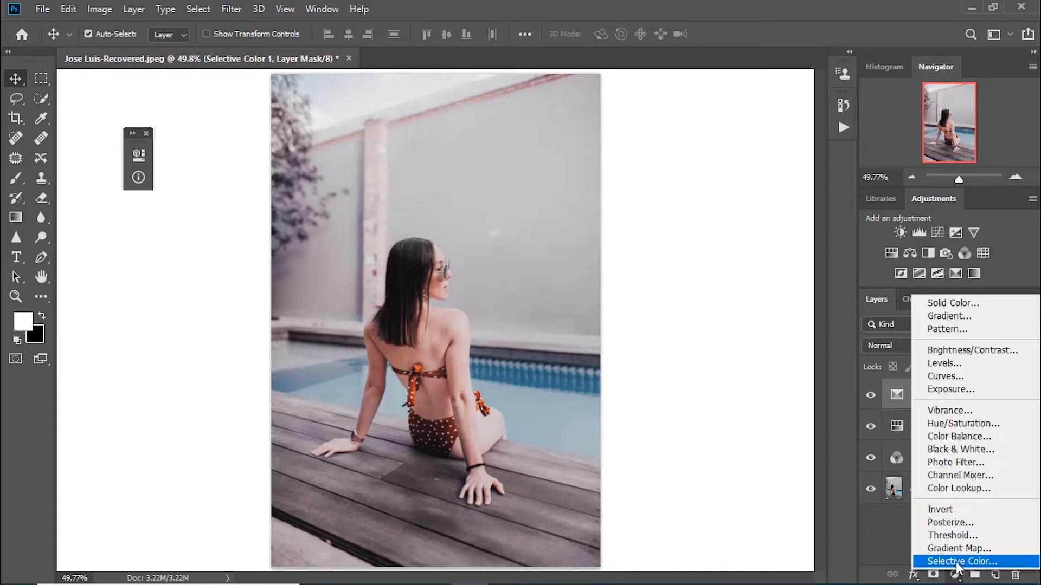
{"action": "left_click", "coordinate": [957, 549]}
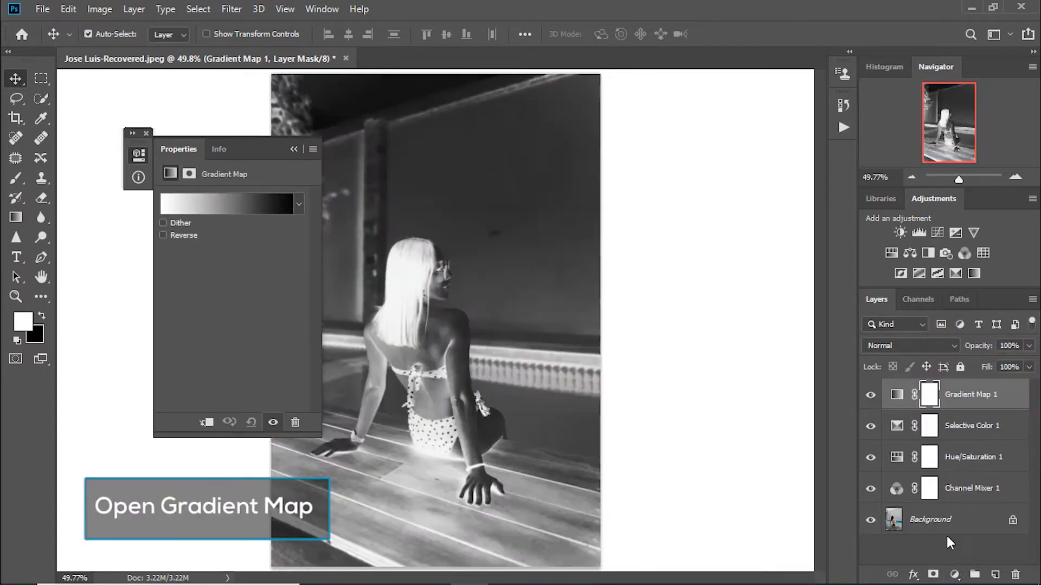
Step: Replace the gradient presets with the Photographic Toning set and apply the Cyan-Sepia gradient to the Gradient Map
{"action": "left_click", "coordinate": [259, 202]}
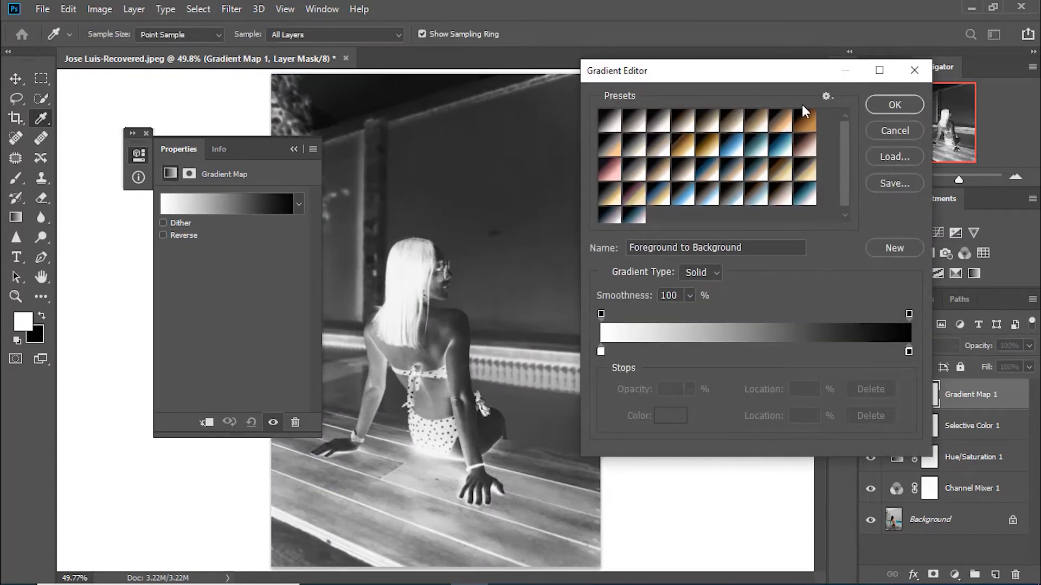
{"action": "left_click", "coordinate": [825, 98]}
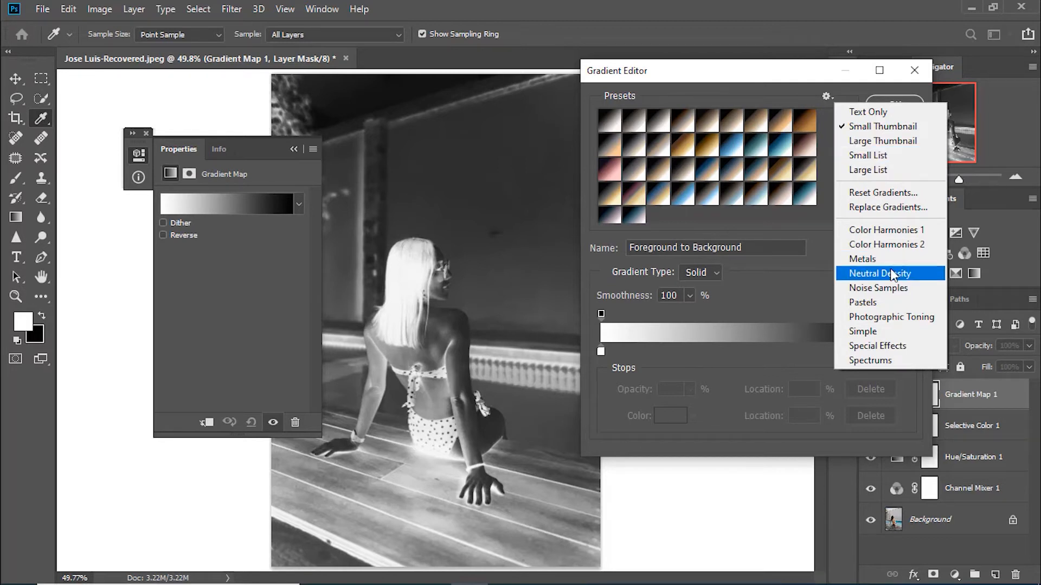
{"action": "left_click", "coordinate": [914, 317]}
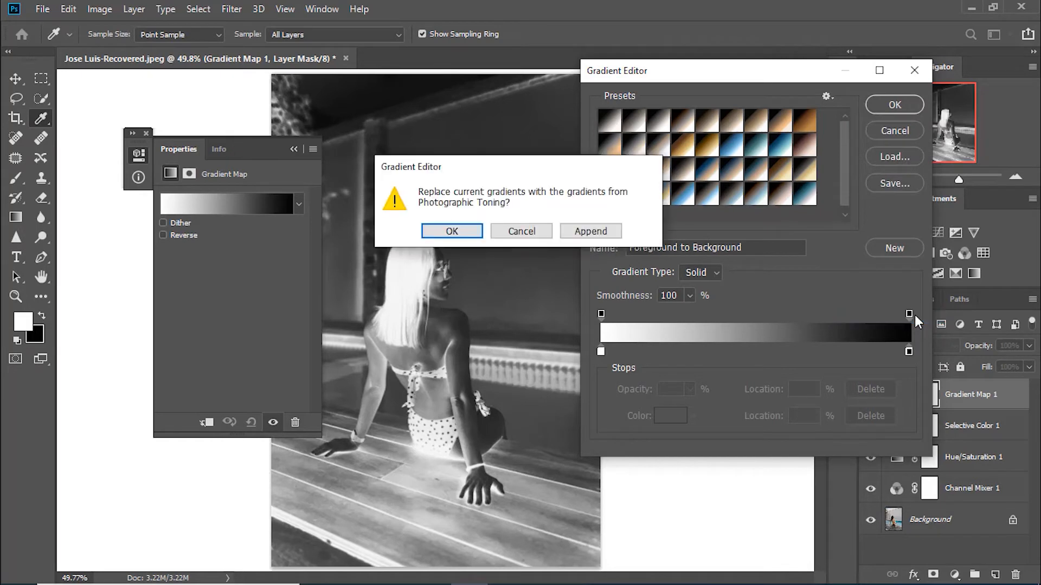
{"action": "left_click", "coordinate": [460, 234]}
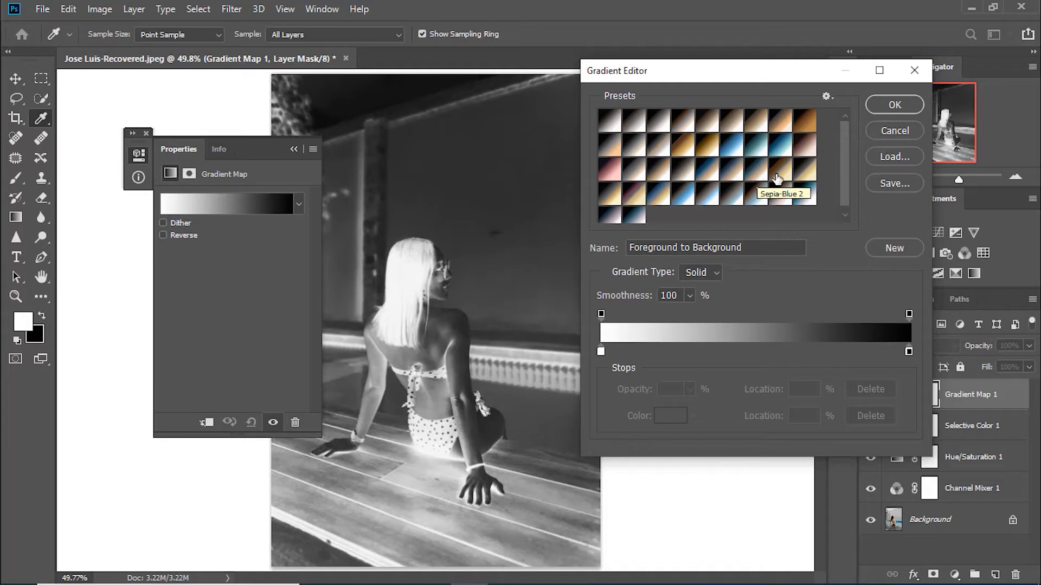
{"action": "left_click", "coordinate": [757, 196]}
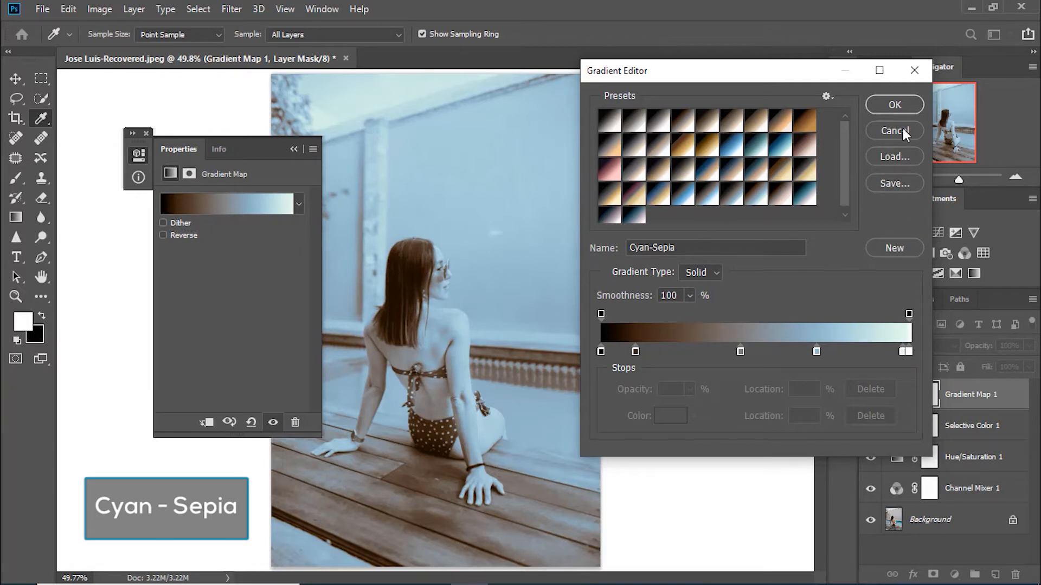
{"action": "left_click", "coordinate": [899, 110]}
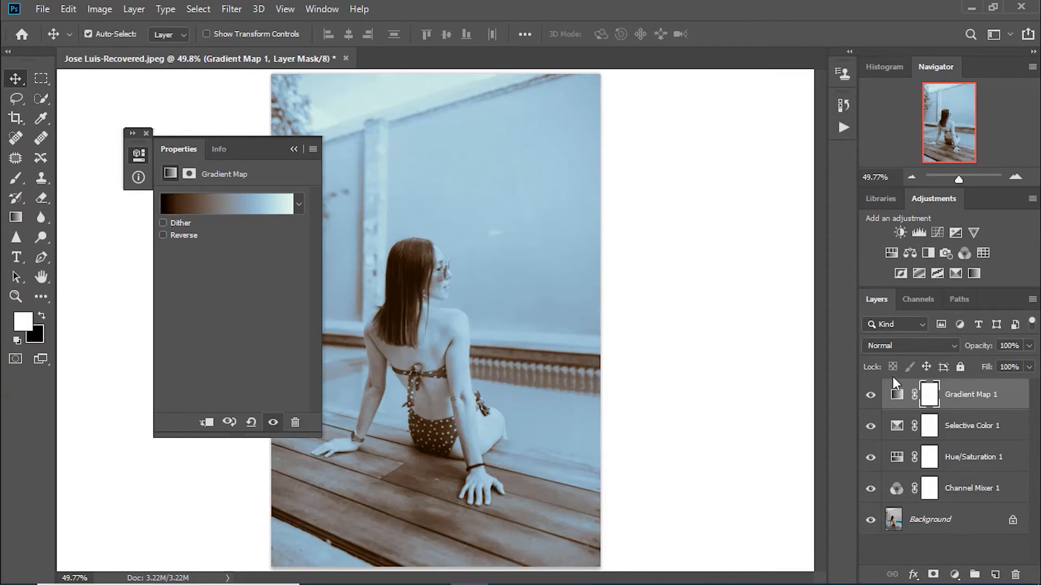
Step: Set the Gradient Map layer's blending mode to Soft Light, check its effect on and off, and close the floating adjustment settings
{"action": "left_click", "coordinate": [915, 344]}
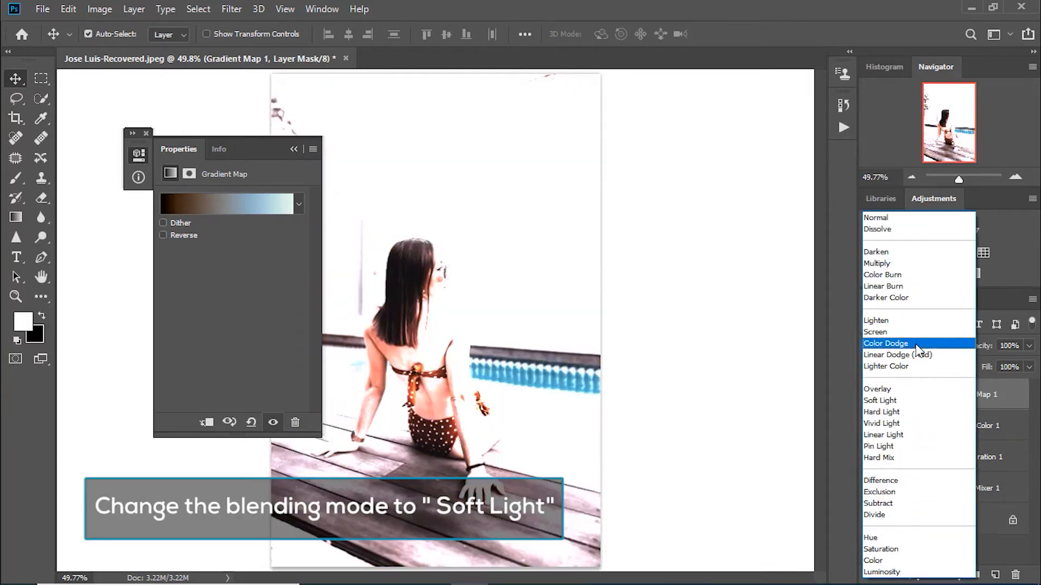
{"action": "left_click", "coordinate": [915, 408]}
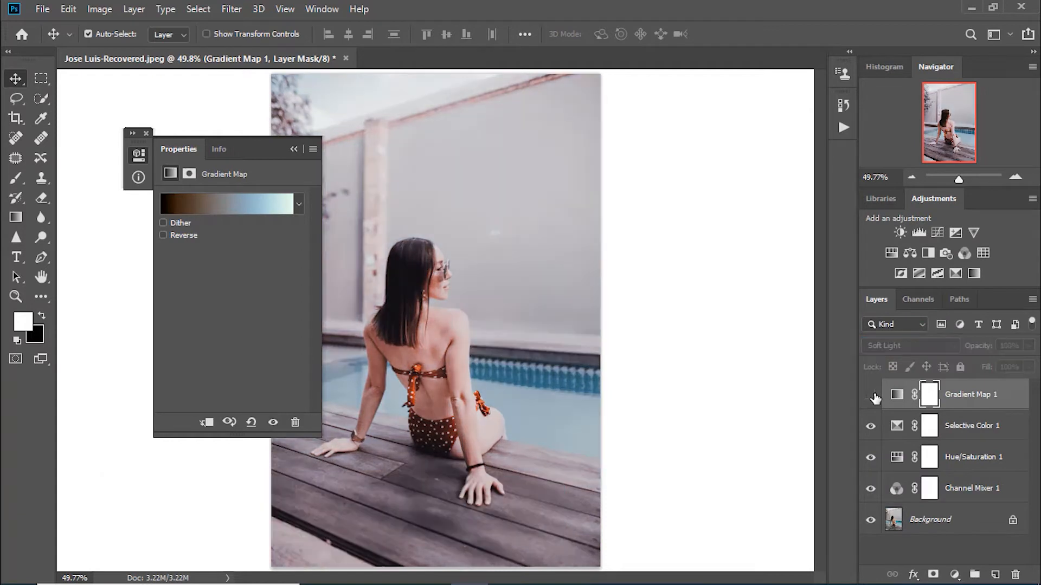
{"action": "left_click", "coordinate": [873, 395]}
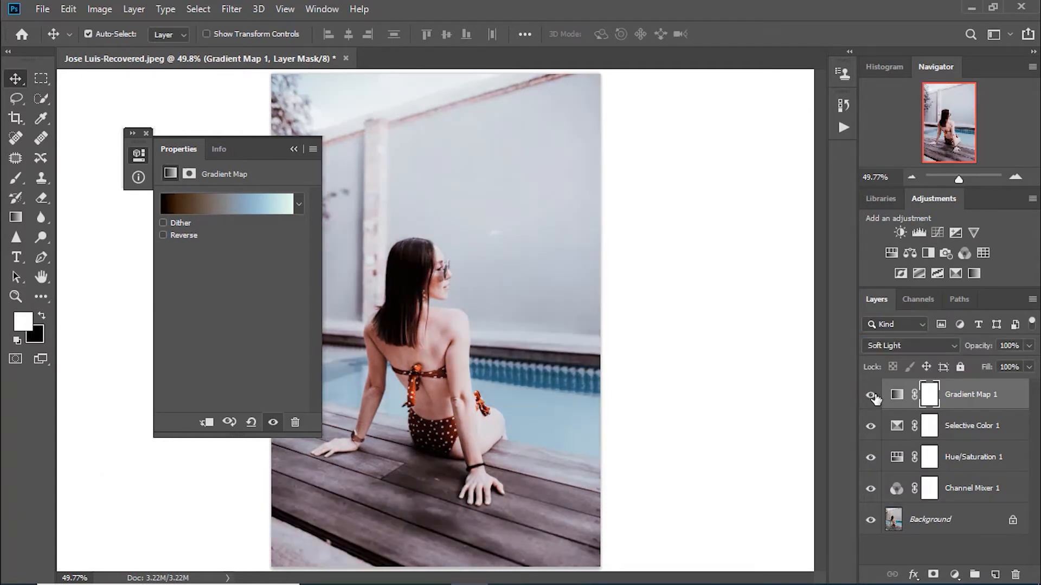
{"action": "left_click", "coordinate": [288, 144]}
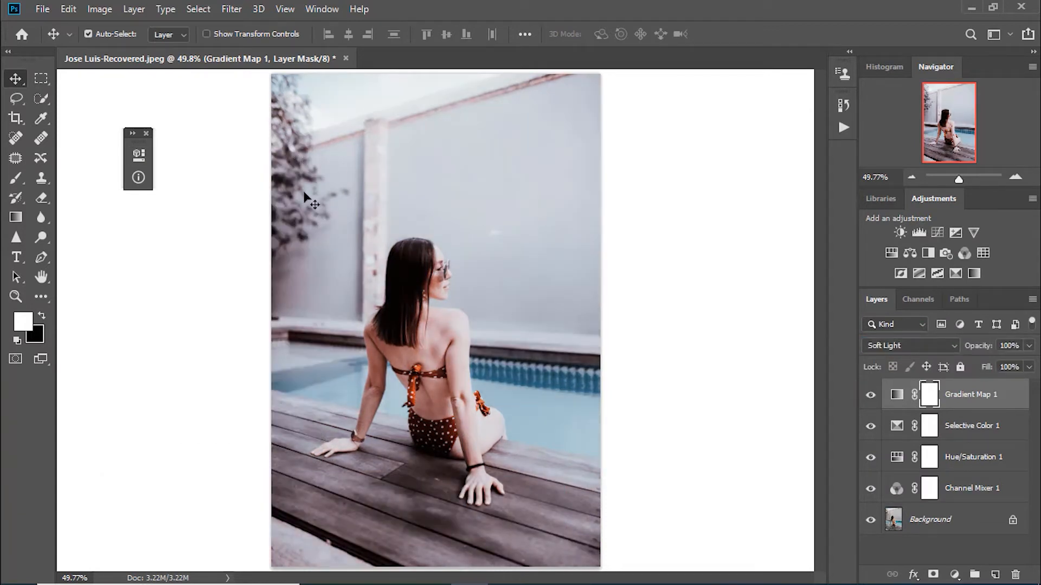
{"action": "left_click", "coordinate": [146, 133]}
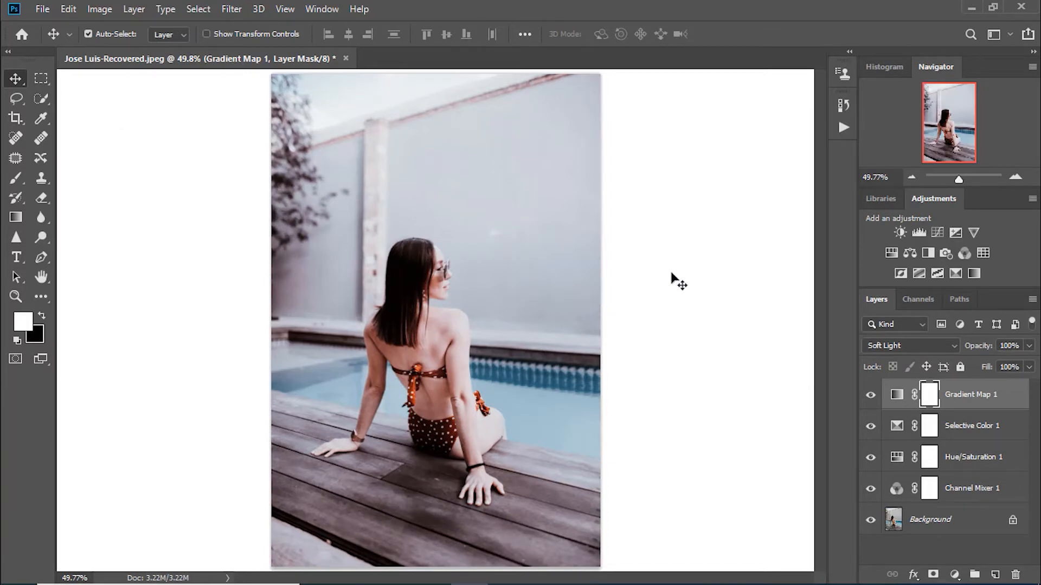
Step: Reduce the Gradient Map layer's opacity to 60% and compare the photo with and without it
{"action": "left_click", "coordinate": [1029, 346]}
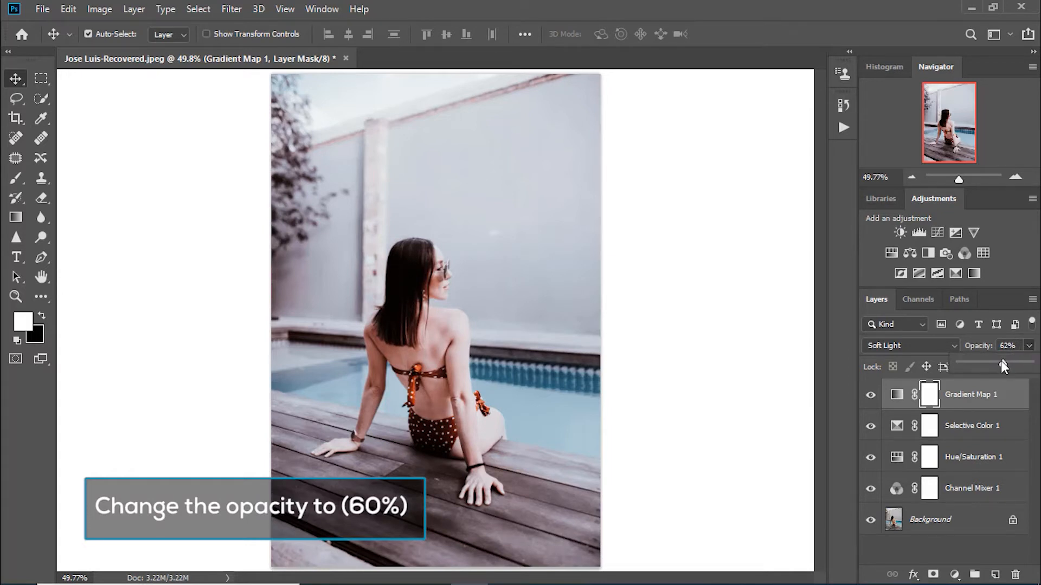
{"action": "left_click_drag", "start_coordinate": [1002, 360], "coordinate": [1006, 362]}
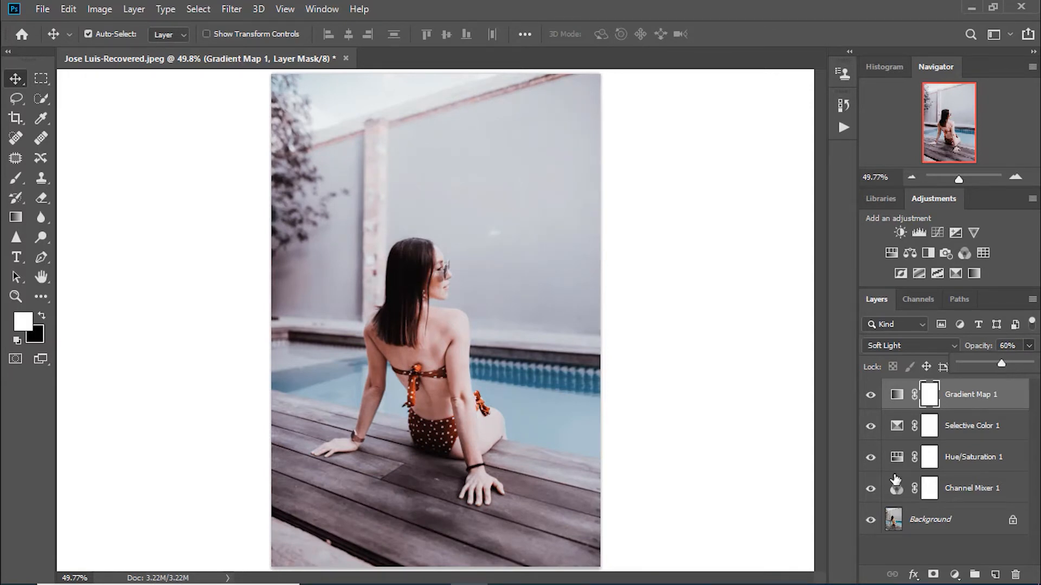
{"action": "left_click", "coordinate": [846, 386]}
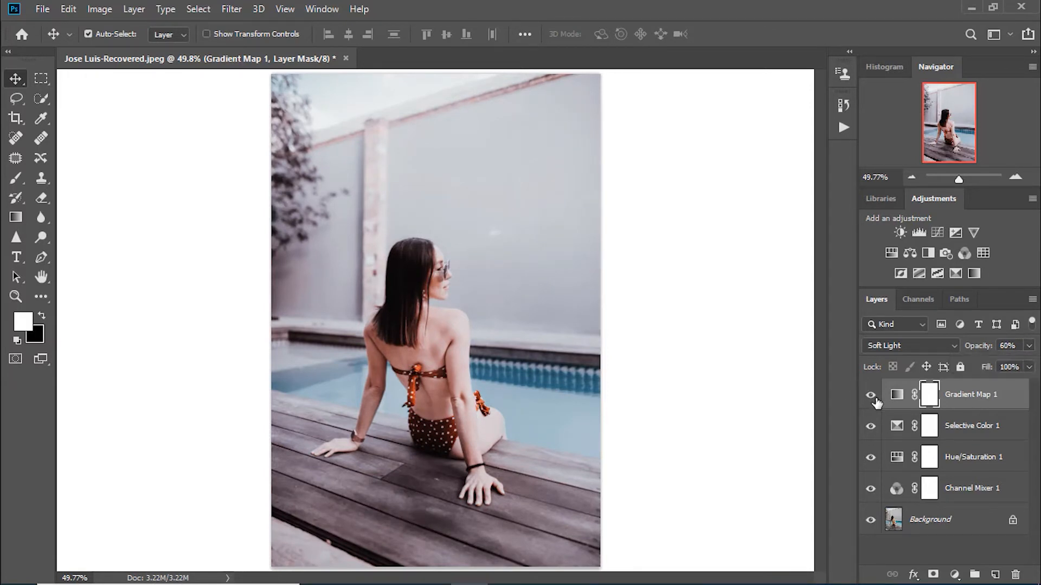
{"action": "left_click", "coordinate": [871, 396]}
{"action": "left_click", "coordinate": [871, 398]}
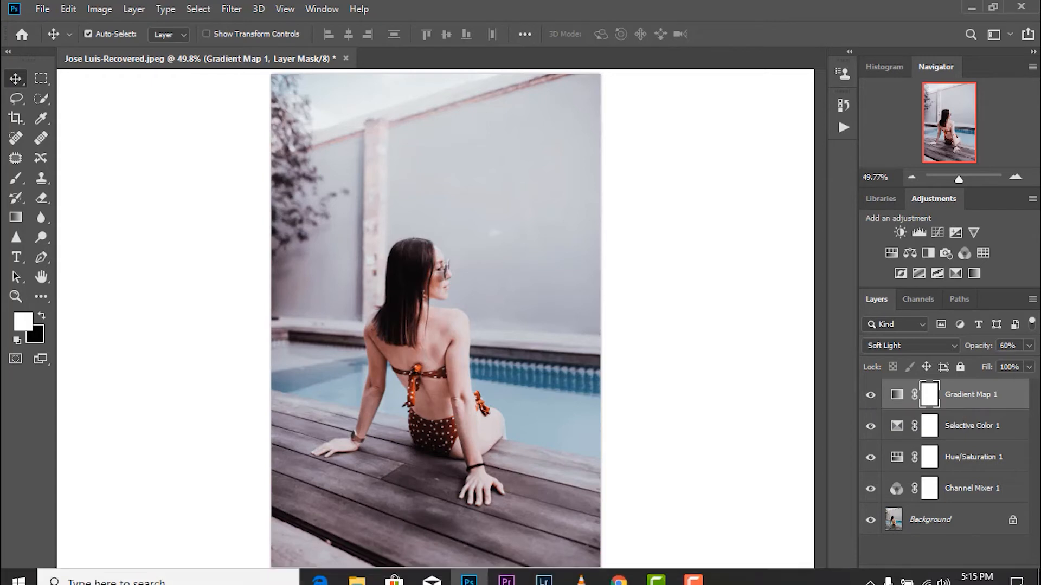
Step: Add a Curves adjustment layer on top and place RGB curve points at the lower quarter and upper quarter of the diagonal
{"action": "left_click", "coordinate": [926, 539]}
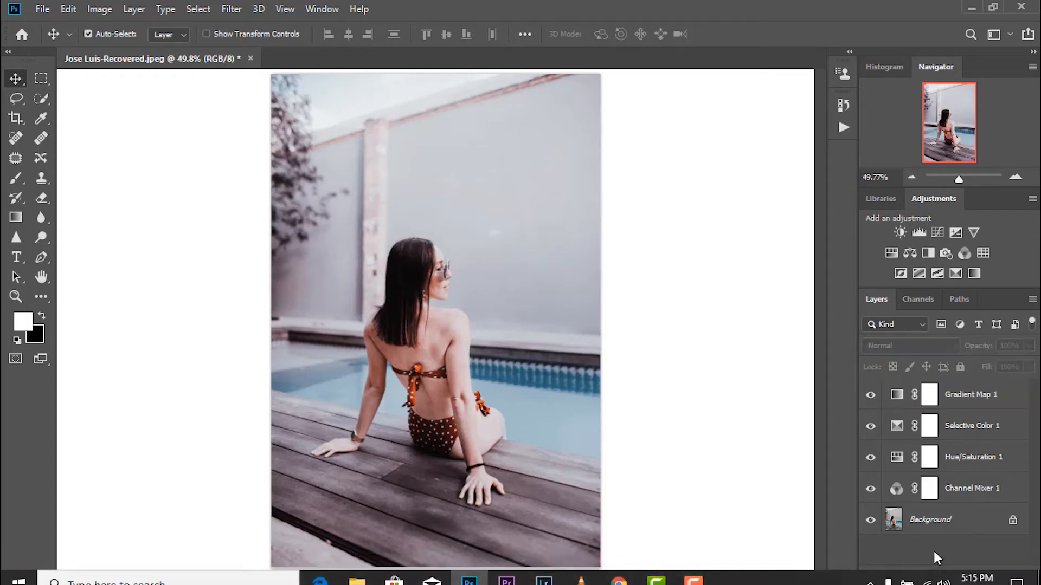
{"action": "left_click", "coordinate": [960, 575]}
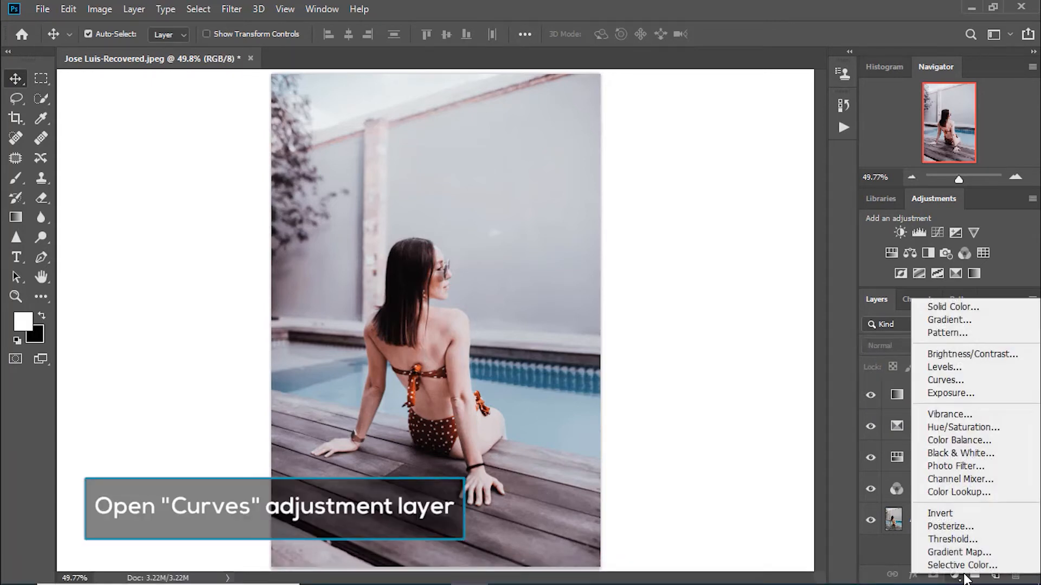
{"action": "left_click", "coordinate": [978, 382]}
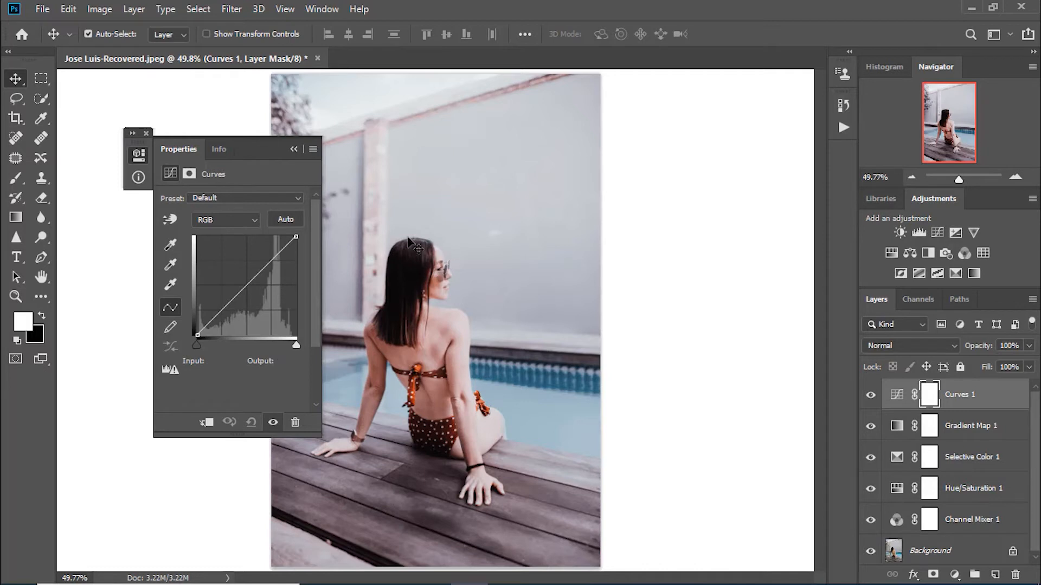
{"action": "left_click", "coordinate": [223, 310]}
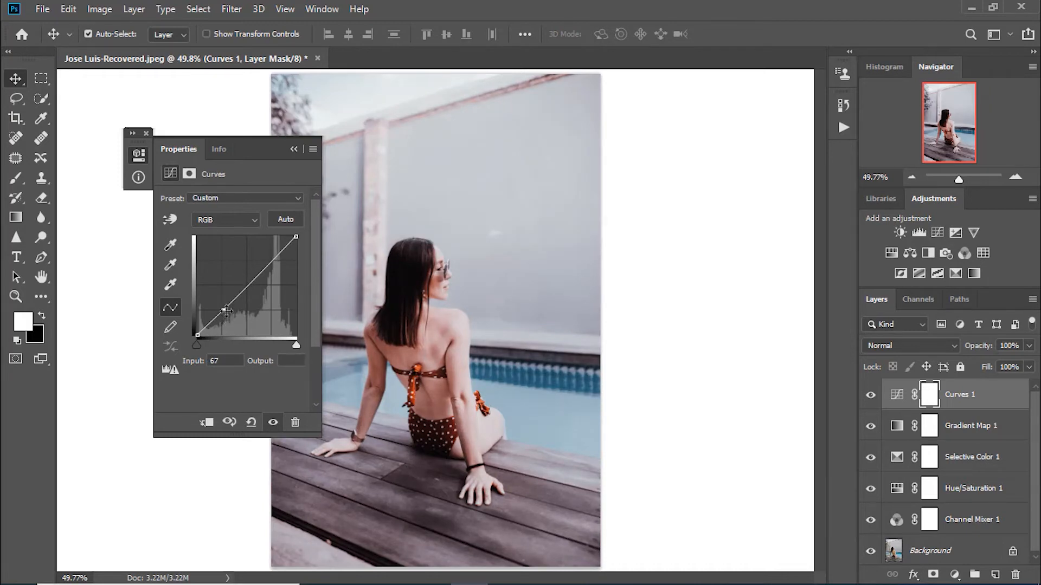
{"action": "left_click", "coordinate": [223, 310], "text": "ctrl"}
{"action": "left_click", "coordinate": [223, 310]}
{"action": "left_click", "coordinate": [270, 260]}
Step: Raise the RGB curve's black endpoint and lower its white endpoint for a faded look, and collapse the Curves settings
{"action": "left_click_drag", "start_coordinate": [196, 335], "coordinate": [194, 323]}
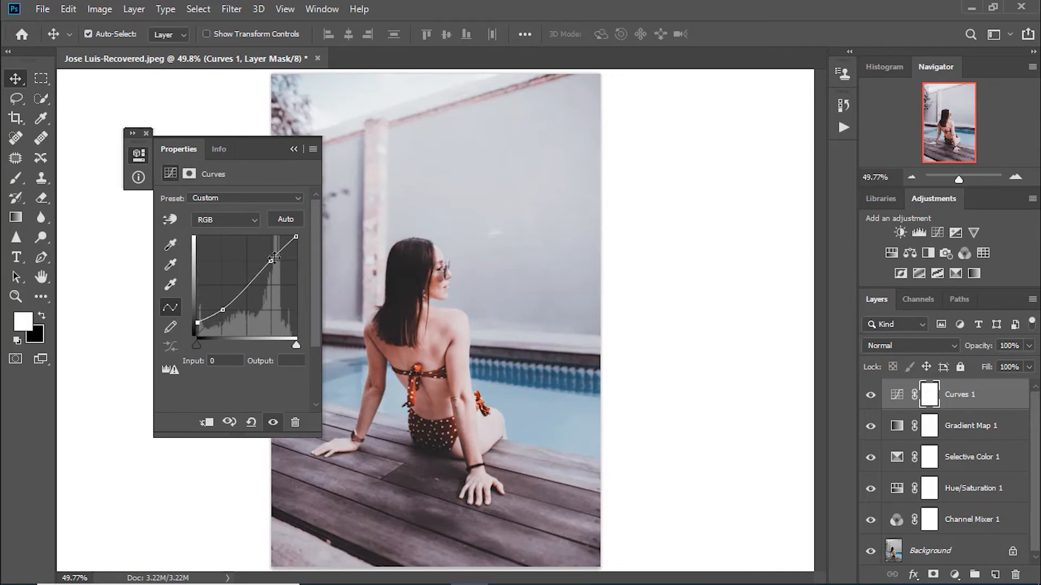
{"action": "left_click", "coordinate": [297, 238]}
{"action": "left_click_drag", "start_coordinate": [297, 237], "coordinate": [306, 247]}
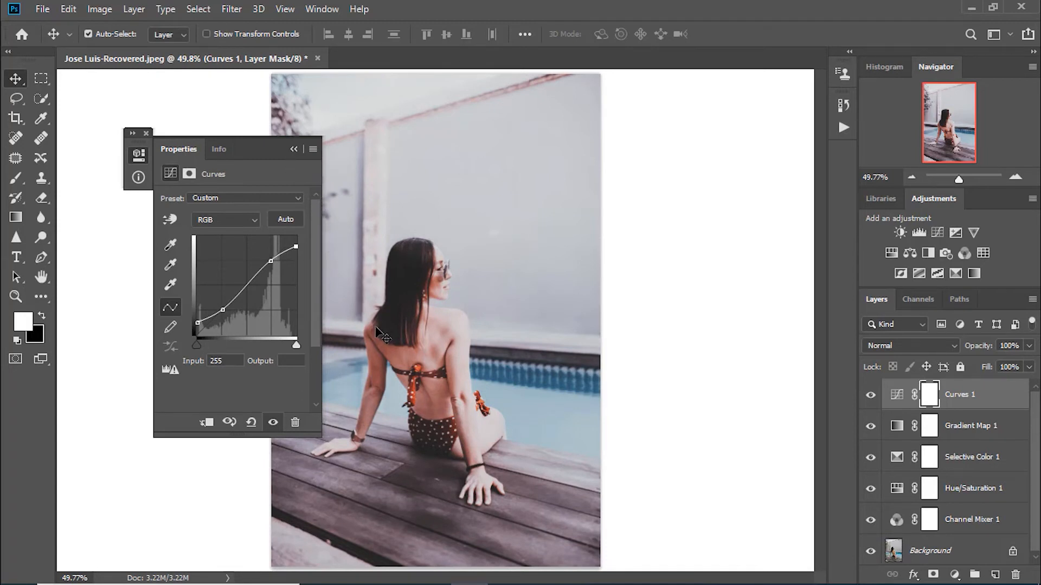
{"action": "left_click", "coordinate": [294, 150]}
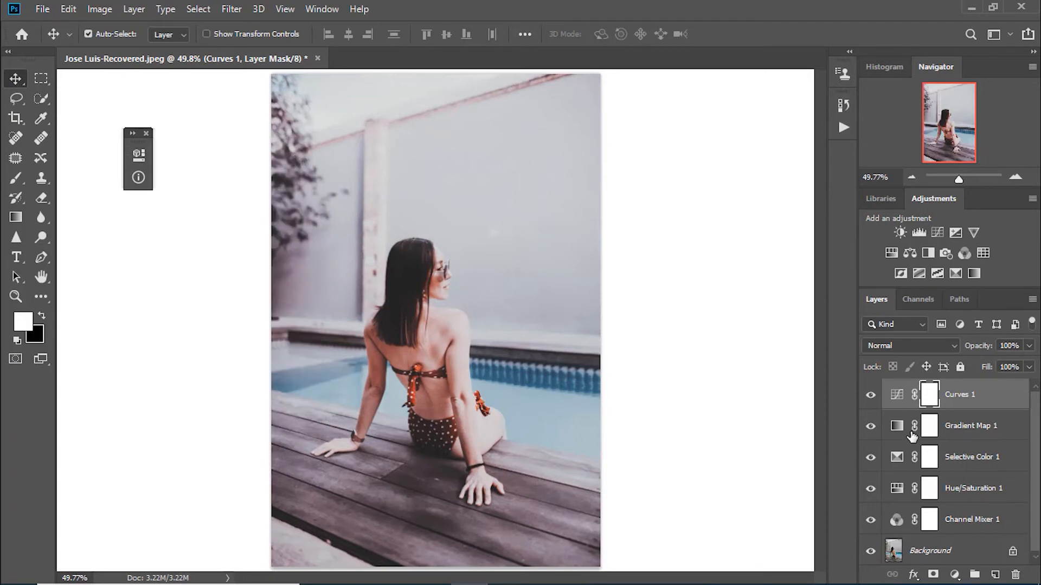
Step: Check the Curves effect on and off, and group the five adjustment layers from Curves down to Channel Mixer
{"action": "left_click", "coordinate": [870, 396]}
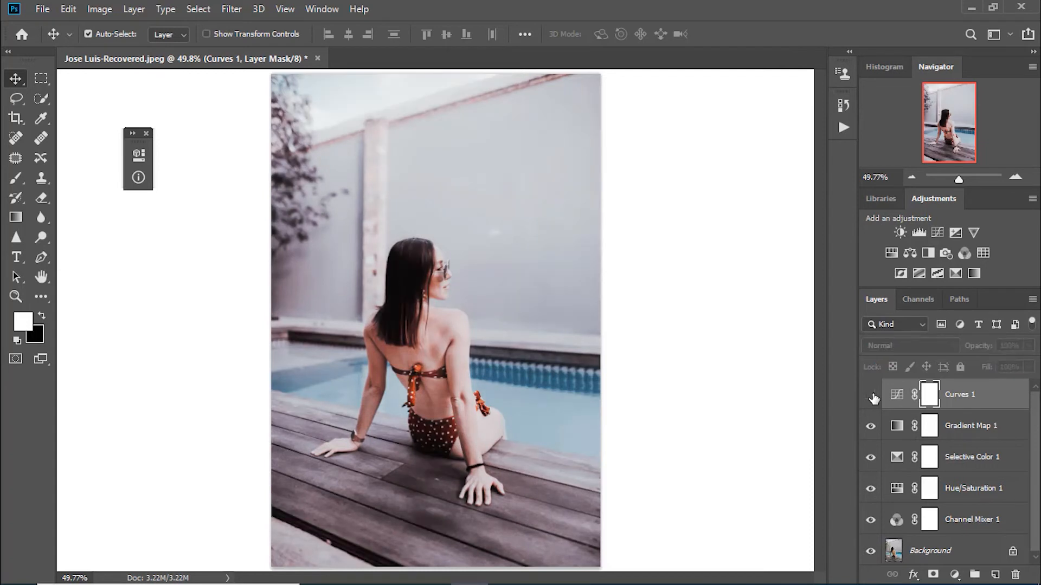
{"action": "left_click", "coordinate": [871, 395]}
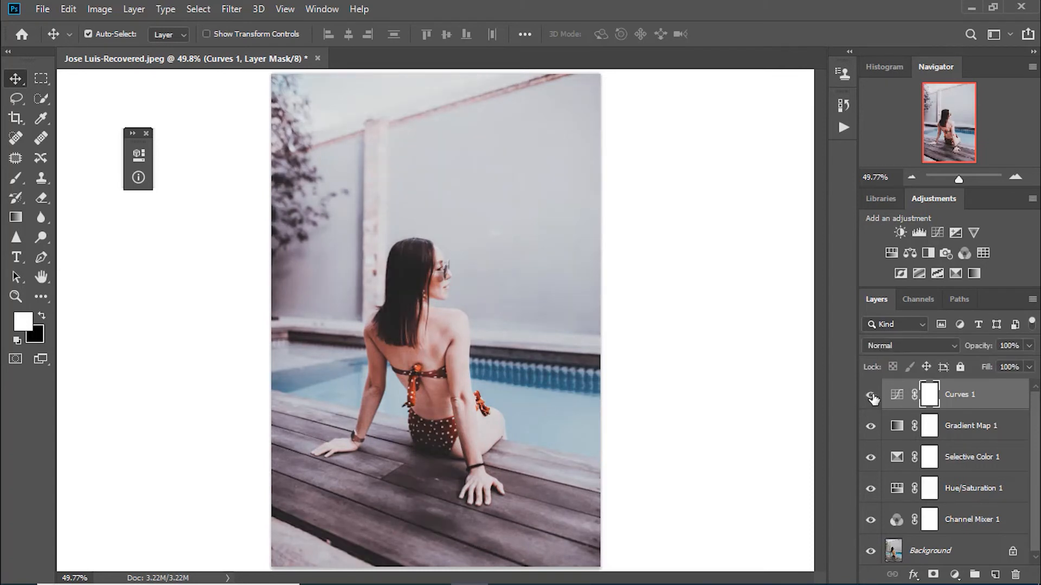
{"action": "left_click", "coordinate": [871, 396]}
{"action": "left_click", "coordinate": [871, 397]}
{"action": "left_click", "coordinate": [990, 522], "text": "shift"}
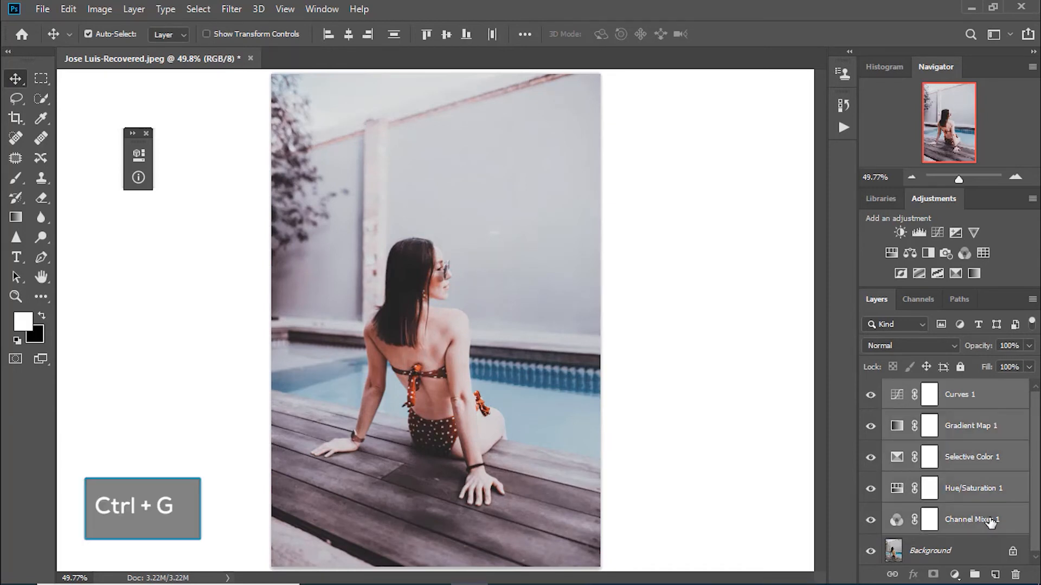
{"action": "key", "text": "ctrl+g"}
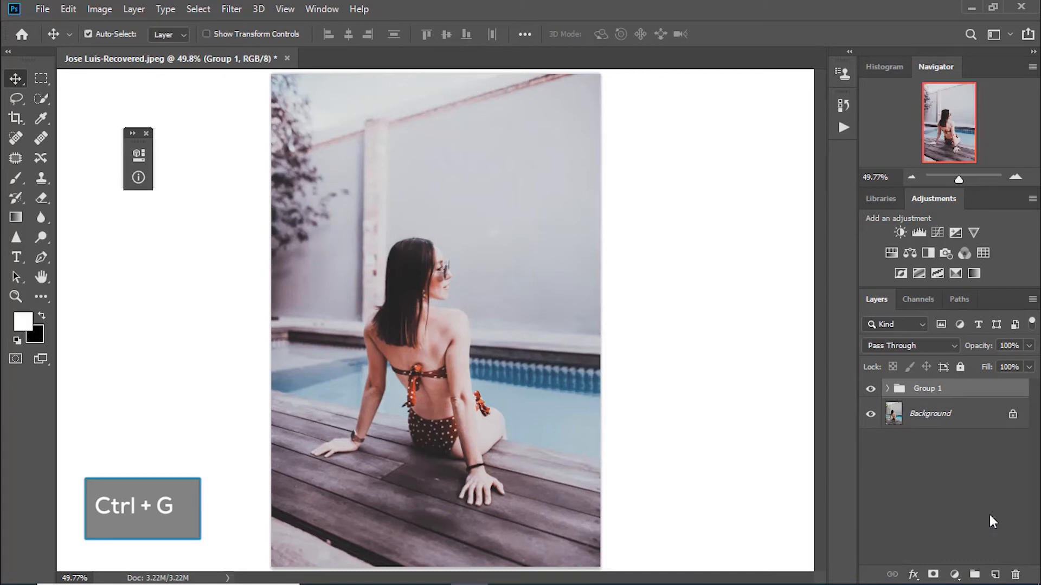
Step: Compare the original Background photo with the graded version by repeatedly hiding and restoring the adjustment group
{"action": "left_click", "coordinate": [870, 415], "text": "alt"}
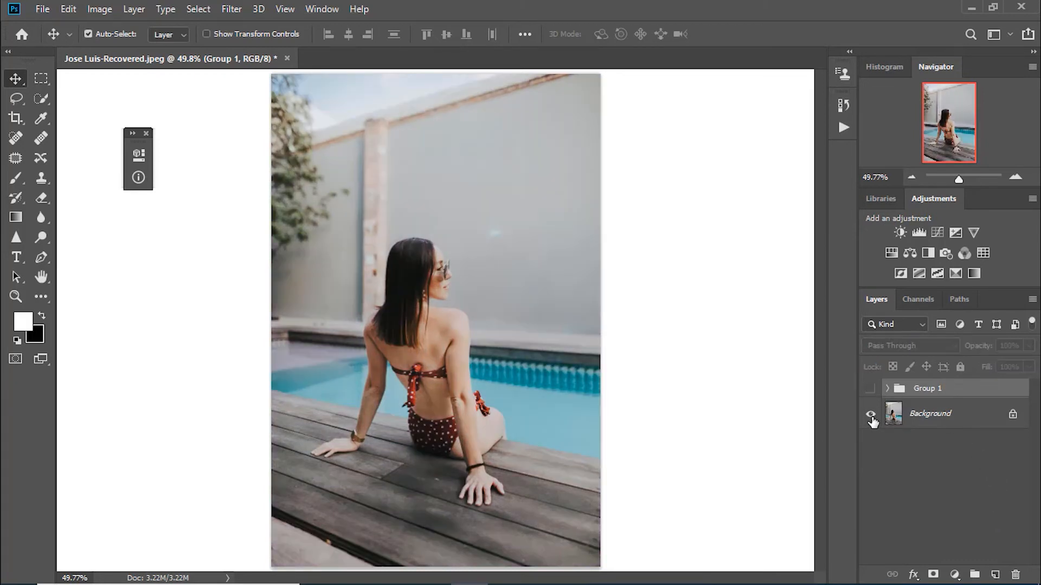
{"action": "left_click", "coordinate": [870, 415], "text": "alt"}
{"action": "left_click", "coordinate": [870, 415], "text": "alt"}
{"action": "left_click", "coordinate": [870, 415], "text": "alt"}
{"action": "left_click", "coordinate": [871, 416], "text": "alt"}
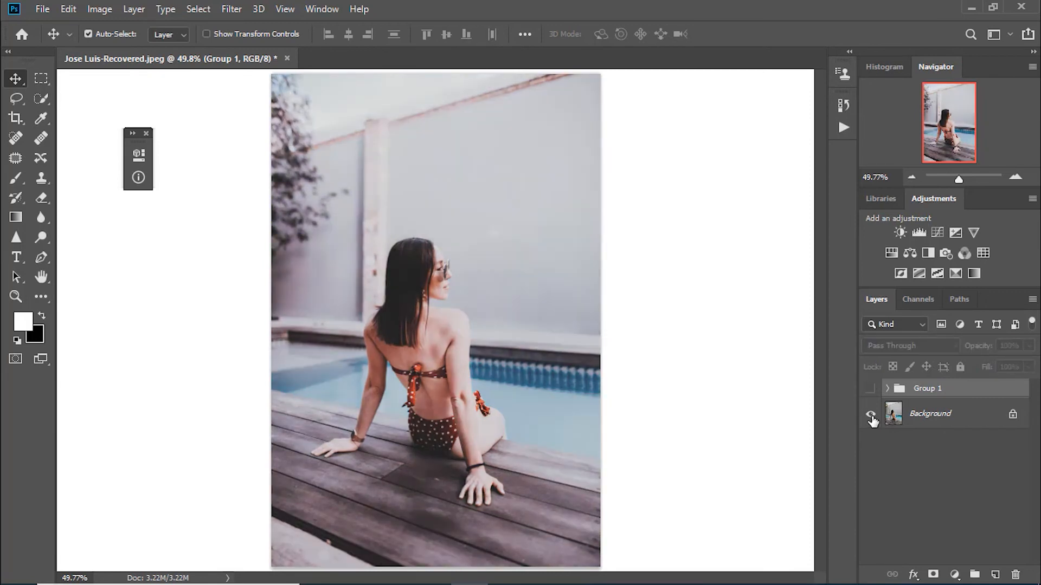
{"action": "left_click", "coordinate": [871, 415], "text": "alt"}
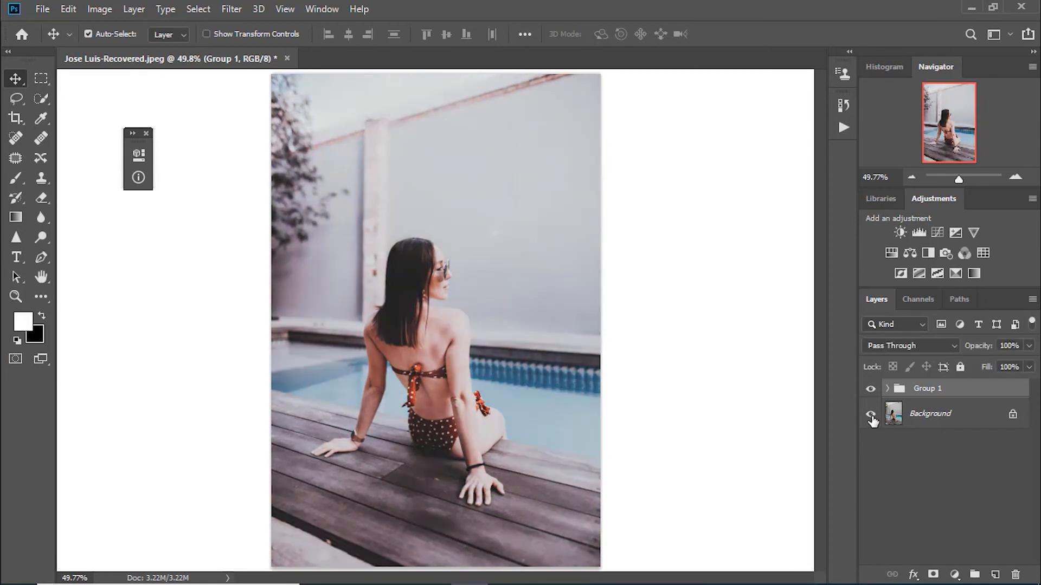
{"action": "left_click", "coordinate": [871, 415], "text": "alt"}
{"action": "left_click", "coordinate": [871, 415], "text": "alt"}
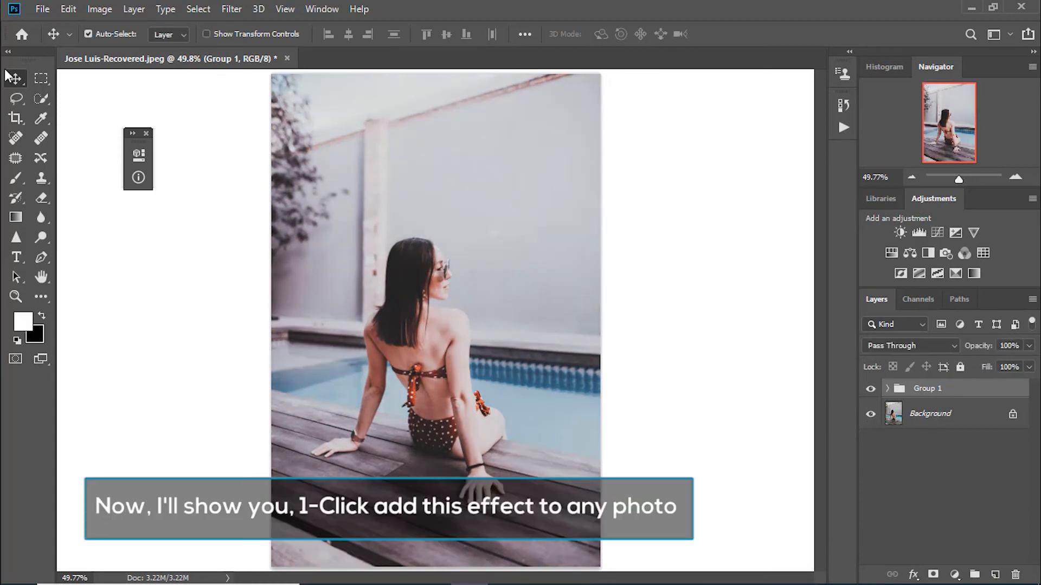
Step: Close the floating Properties and Info group and show the Actions list
{"action": "left_click", "coordinate": [145, 133]}
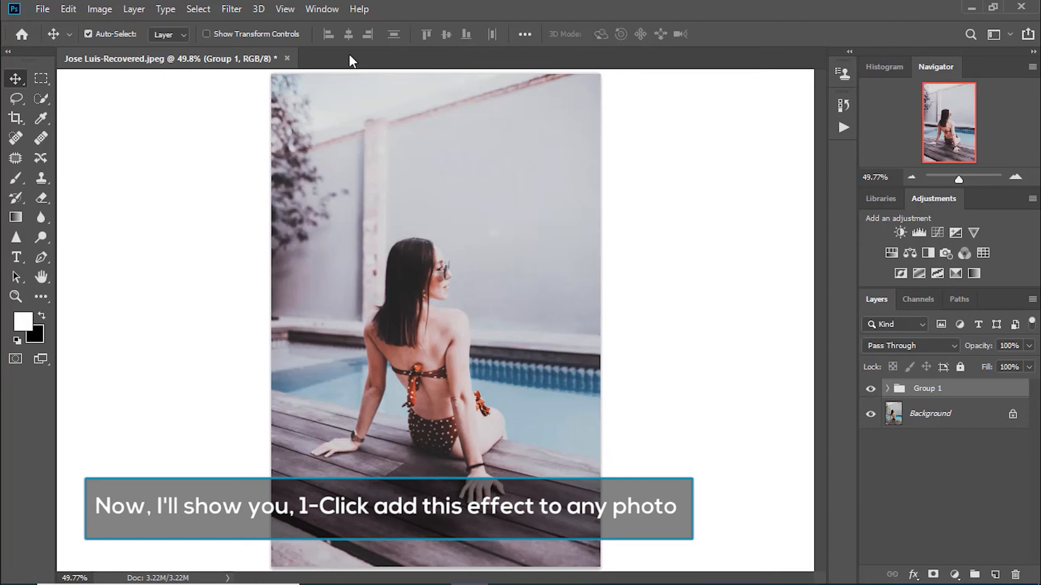
{"action": "left_click", "coordinate": [314, 13]}
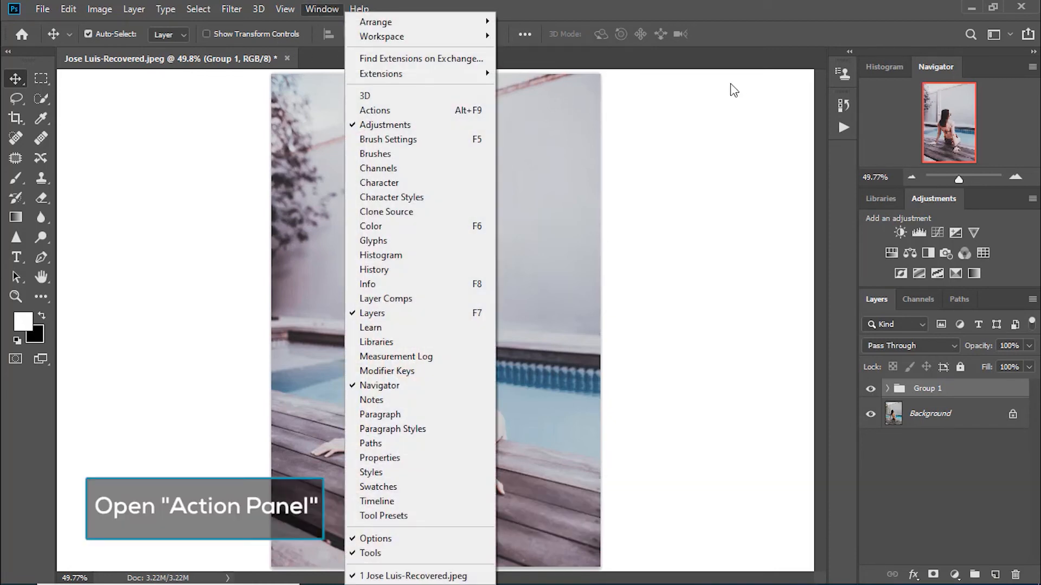
{"action": "left_click", "coordinate": [439, 113]}
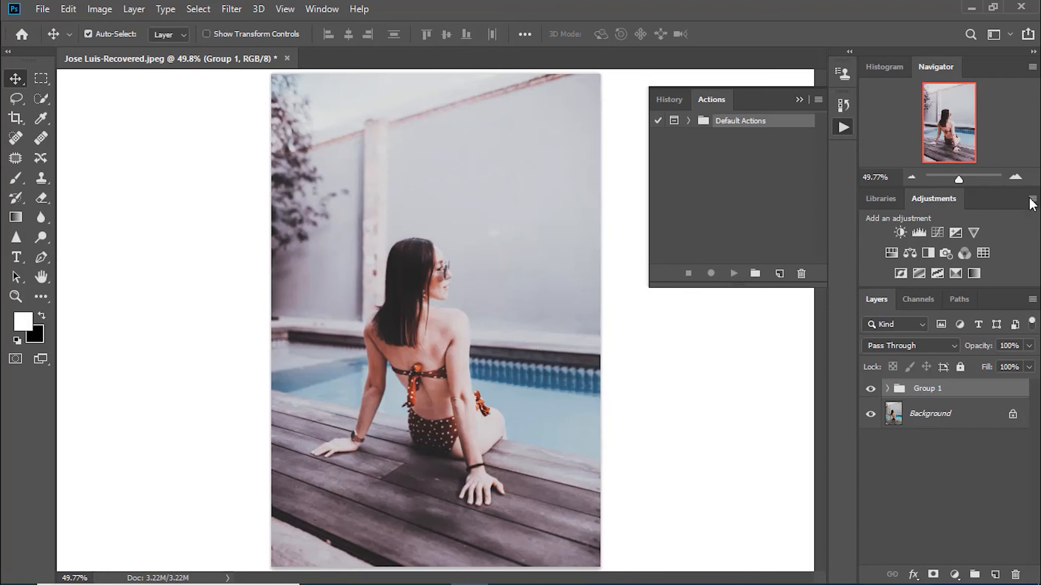
Step: Start loading an action set and browse to the Kweligraphy > actions folder on New Volume (D:)
{"action": "left_click", "coordinate": [819, 98]}
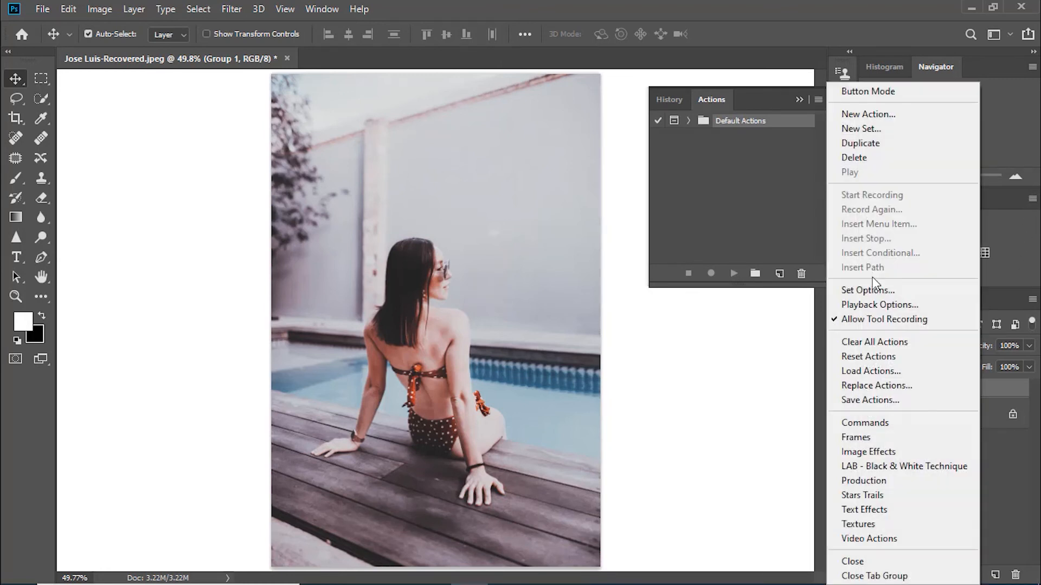
{"action": "left_click", "coordinate": [885, 372]}
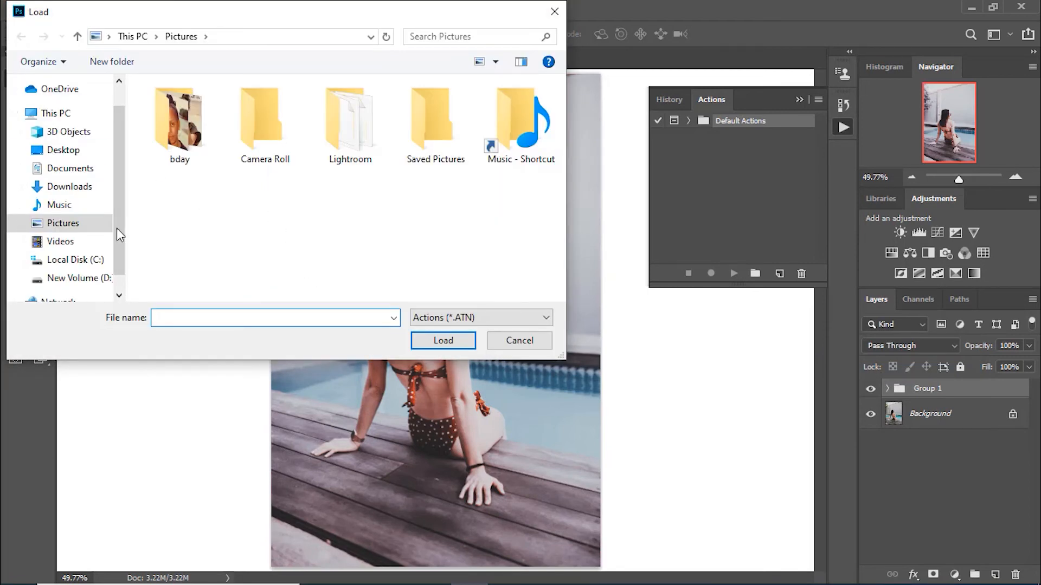
{"action": "left_click", "coordinate": [96, 279]}
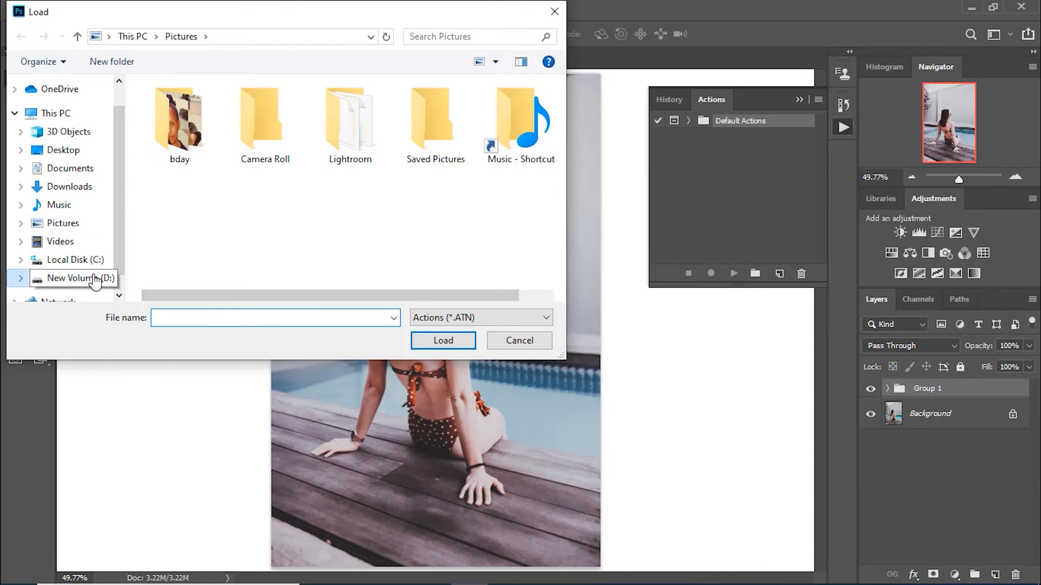
{"action": "scroll", "coordinate": [197, 246], "scroll_direction": "down", "scroll_amount": 6}
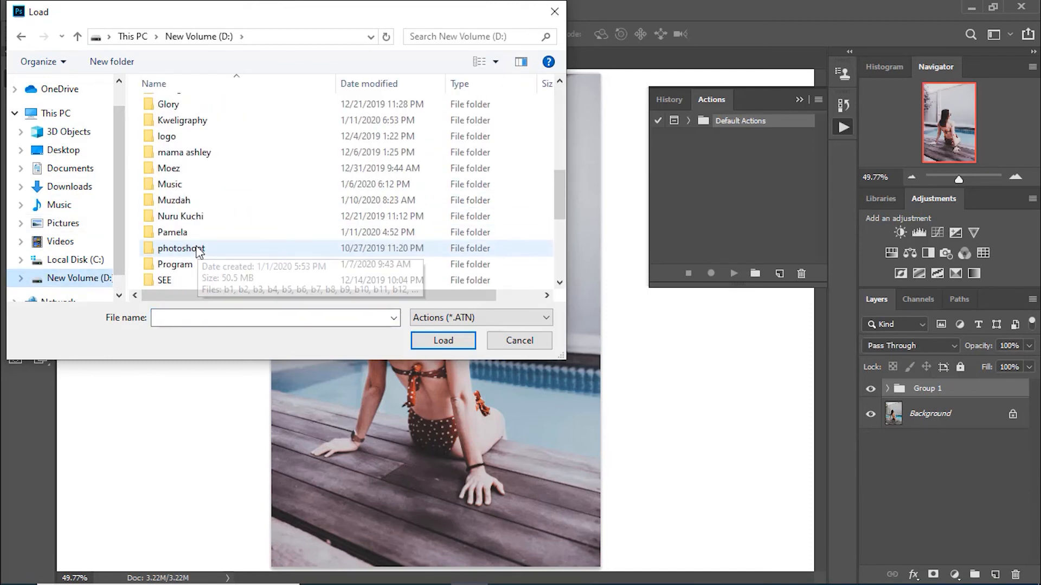
{"action": "left_click", "coordinate": [201, 123]}
{"action": "double_click", "coordinate": [202, 123]}
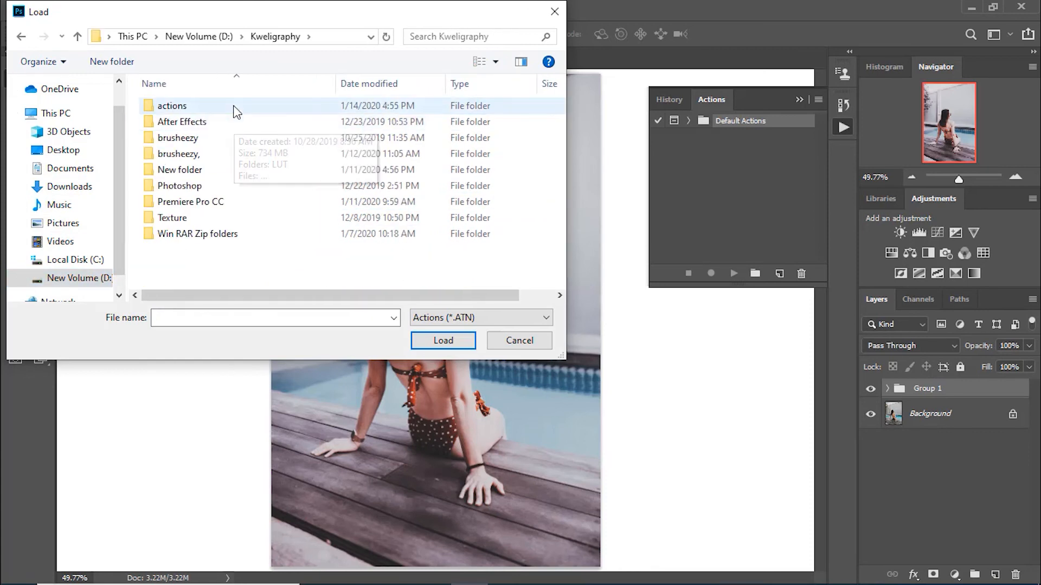
{"action": "double_click", "coordinate": [233, 105]}
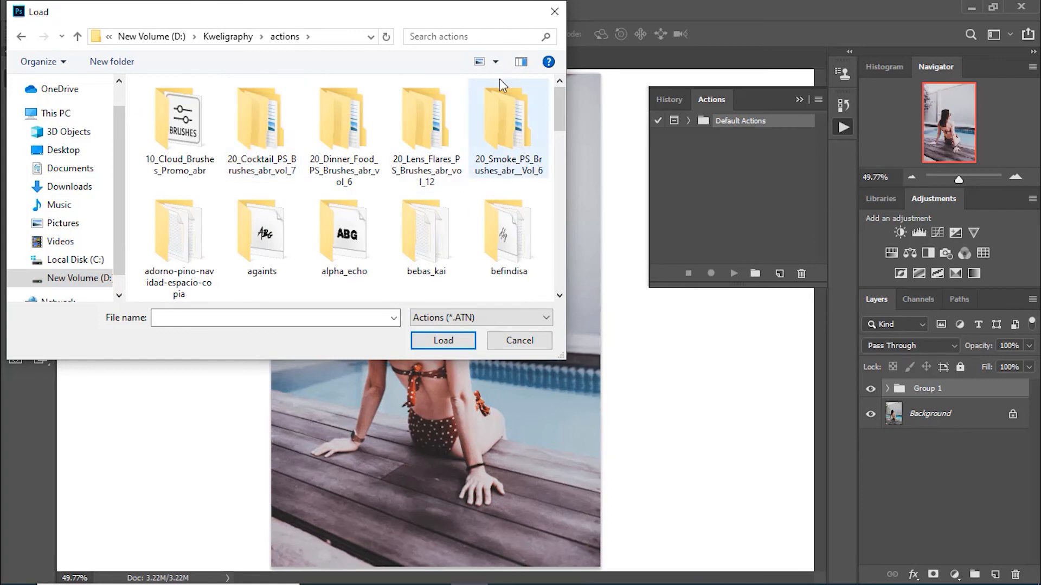
Step: Search the actions folder for "kweligra"
{"action": "left_click", "coordinate": [526, 39]}
{"action": "type", "text": "k"}
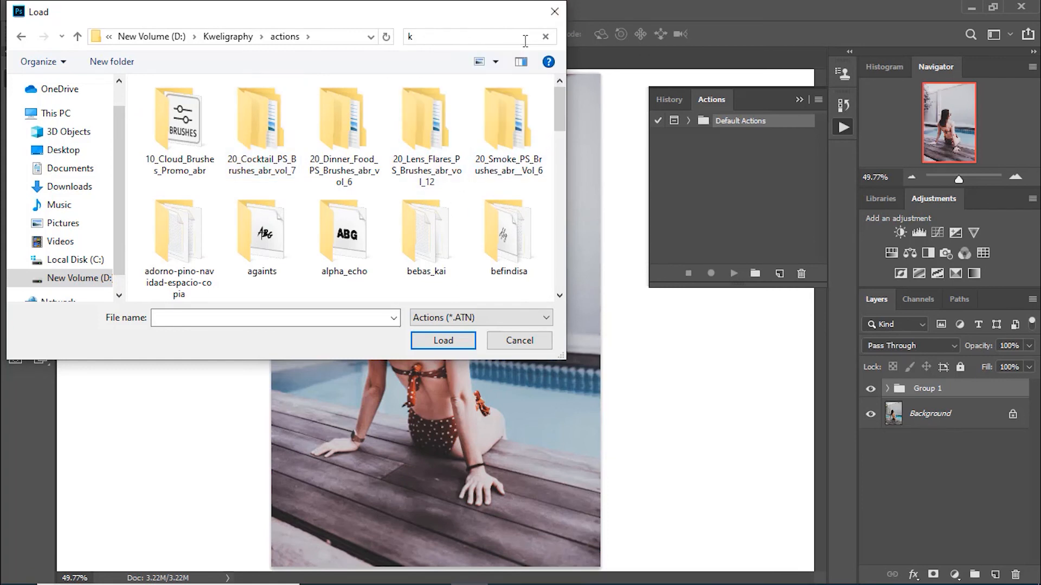
{"action": "type", "text": "weligrPHY"}
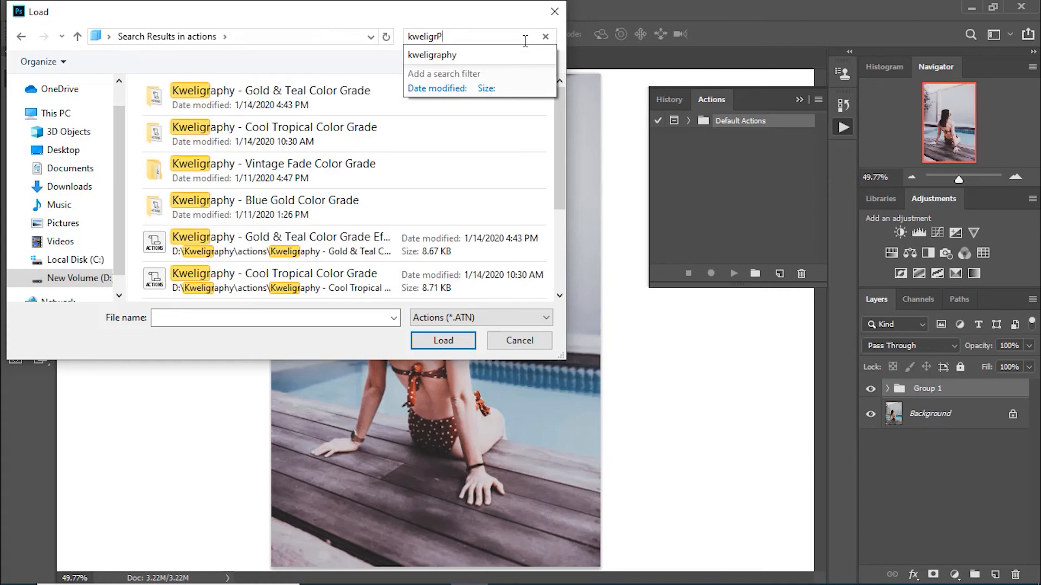
{"action": "key", "text": "BackSpace"}
{"action": "key", "text": "BackSpace"}
{"action": "key", "text": "BackSpace"}
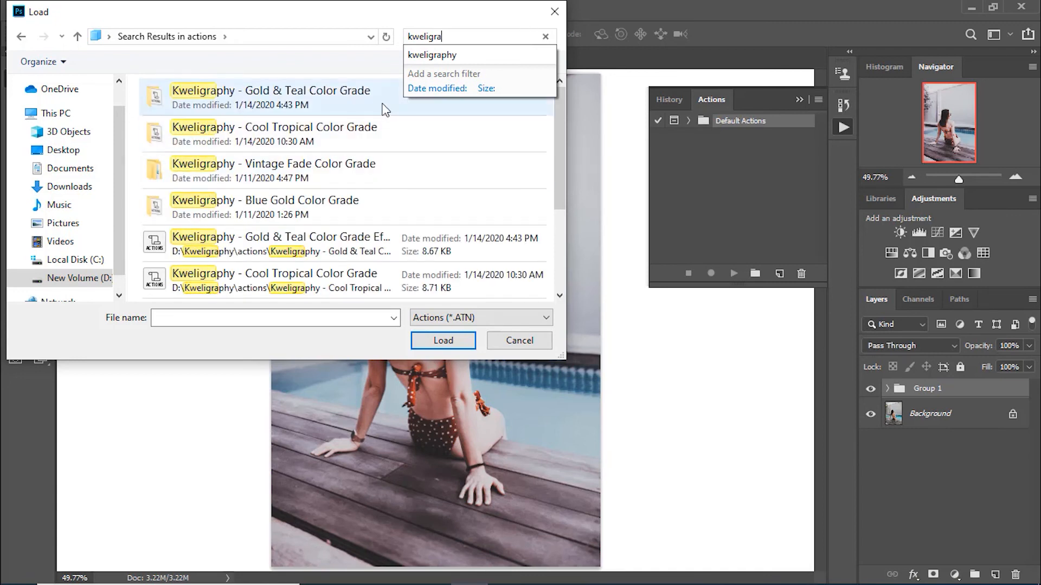
Step: Load the "Kweligraphy - Cool Tropical Color Grade" ATN file from its folder of the same name
{"action": "left_click", "coordinate": [355, 128]}
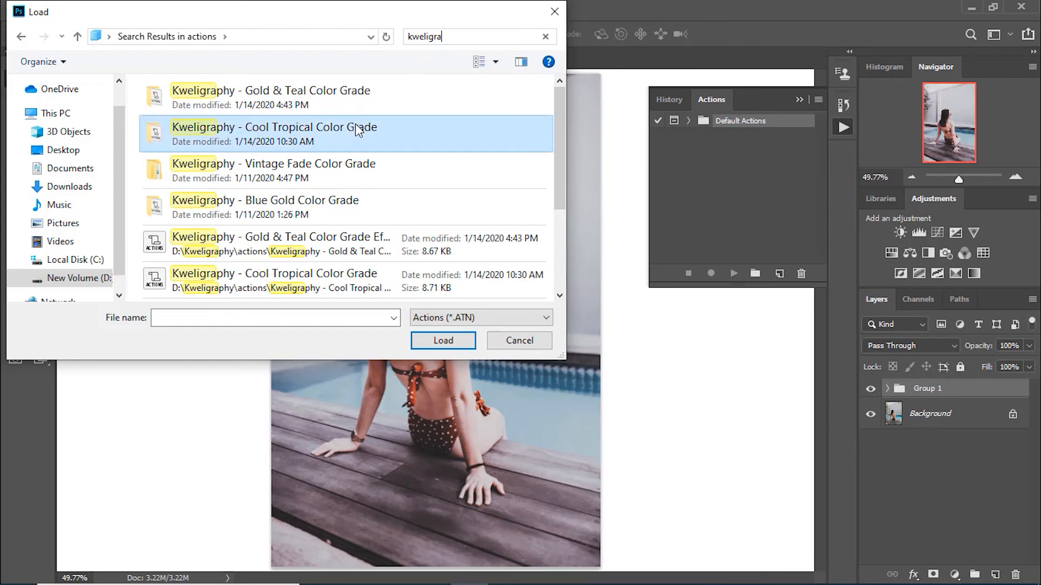
{"action": "left_click", "coordinate": [455, 347]}
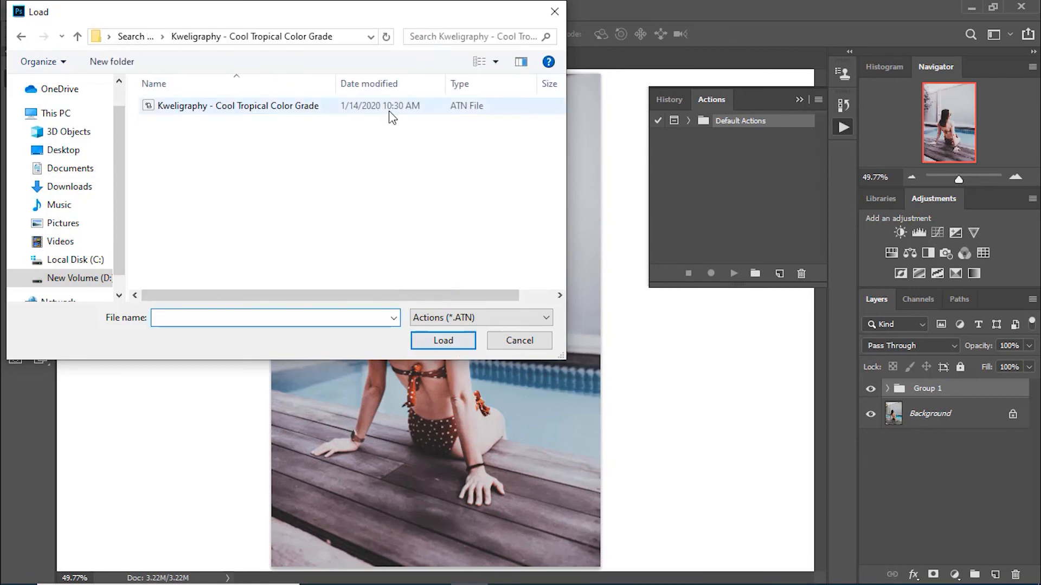
{"action": "left_click", "coordinate": [390, 110]}
{"action": "left_click", "coordinate": [444, 340]}
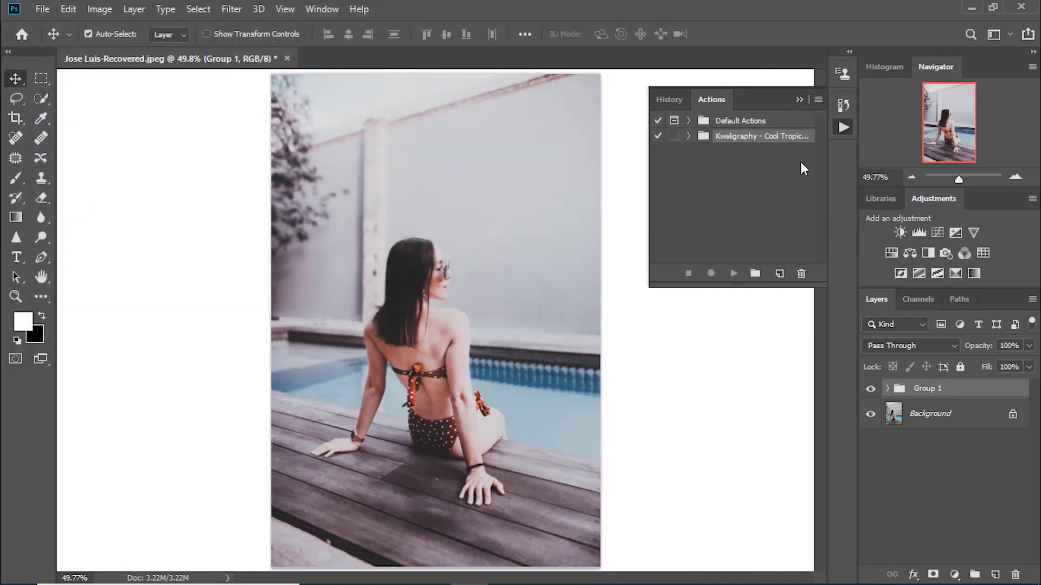
Step: Open the Pictures photo of the woman in a red hat by the pool and fit it to the window
{"action": "left_click", "coordinate": [43, 10]}
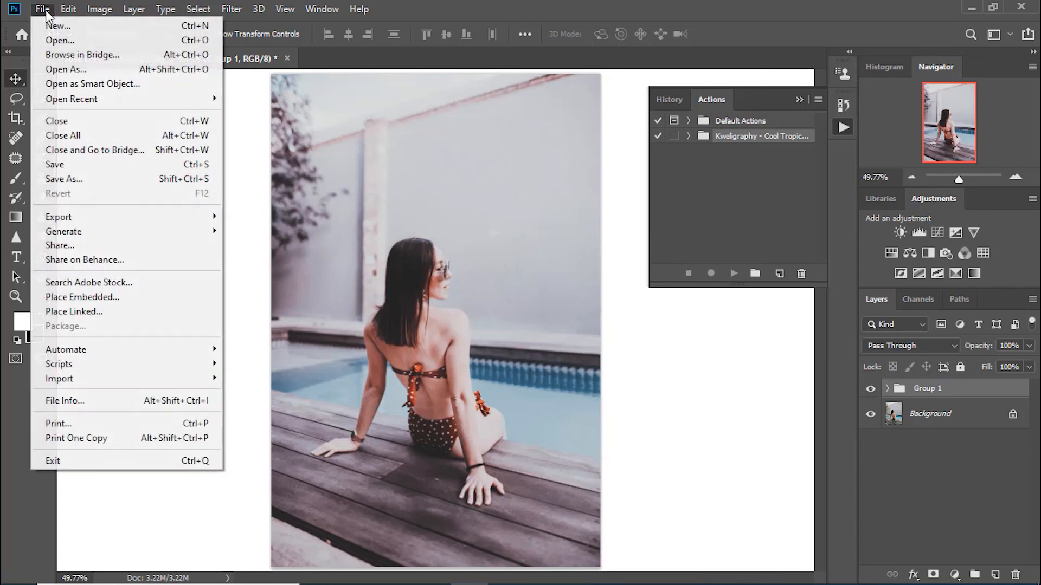
{"action": "left_click", "coordinate": [62, 40]}
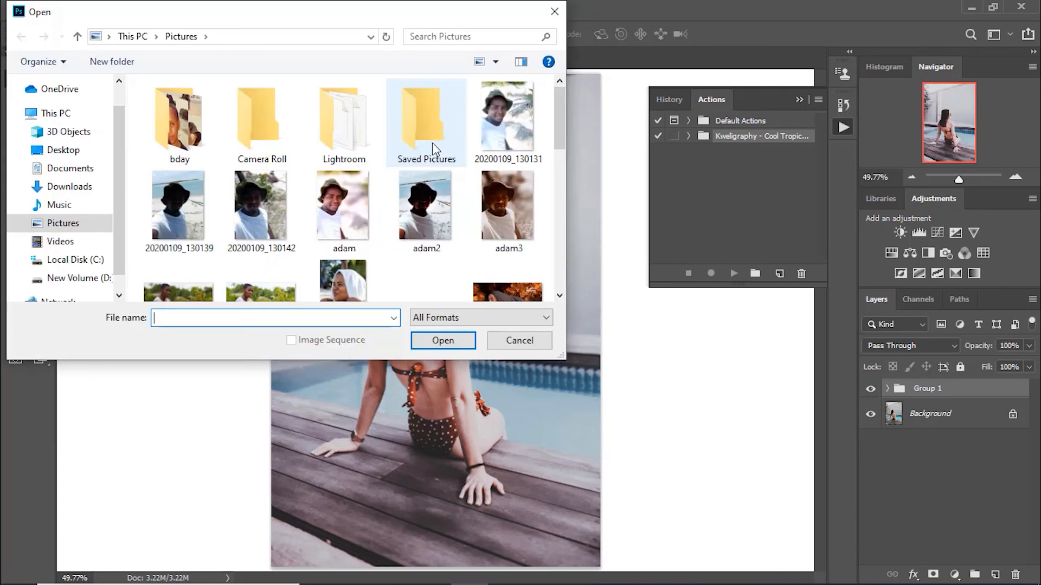
{"action": "scroll", "coordinate": [416, 206], "scroll_direction": "down", "scroll_amount": 1}
{"action": "scroll", "coordinate": [415, 203], "scroll_direction": "down", "scroll_amount": 5}
{"action": "scroll", "coordinate": [415, 203], "scroll_direction": "down", "scroll_amount": 4}
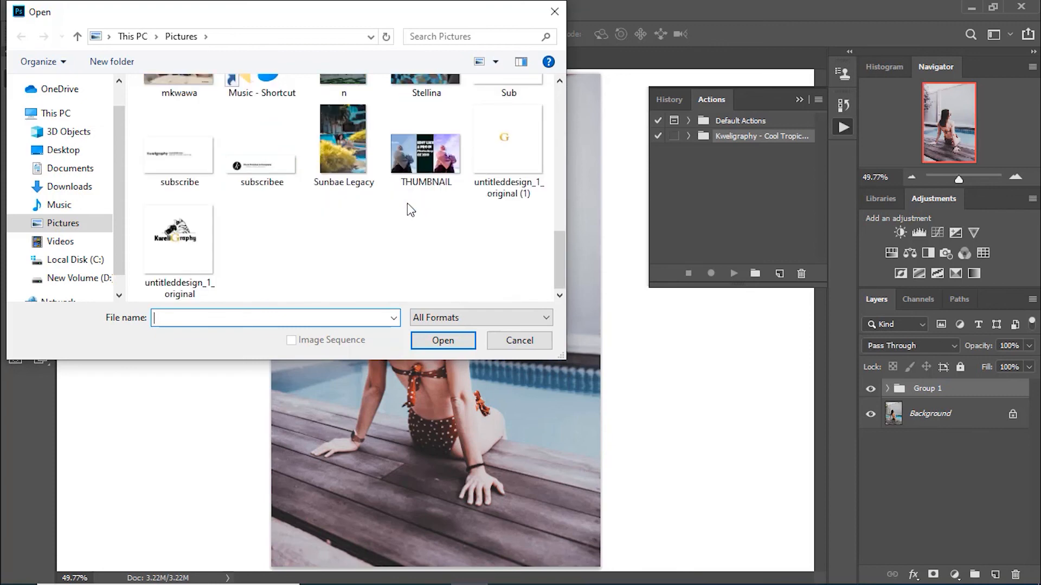
{"action": "scroll", "coordinate": [407, 204], "scroll_direction": "up", "scroll_amount": 3}
{"action": "scroll", "coordinate": [406, 208], "scroll_direction": "up", "scroll_amount": 2}
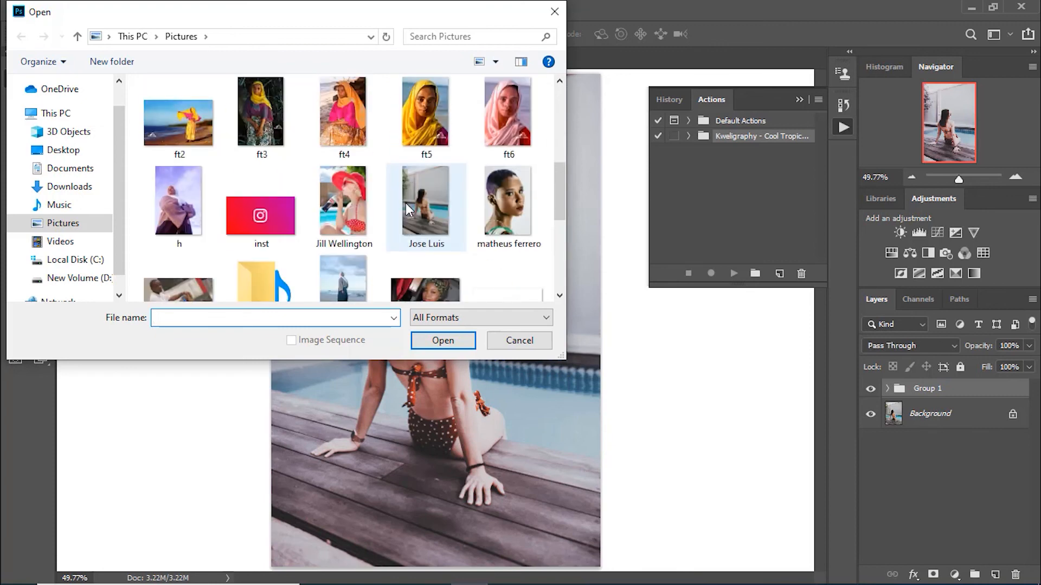
{"action": "left_click", "coordinate": [361, 210]}
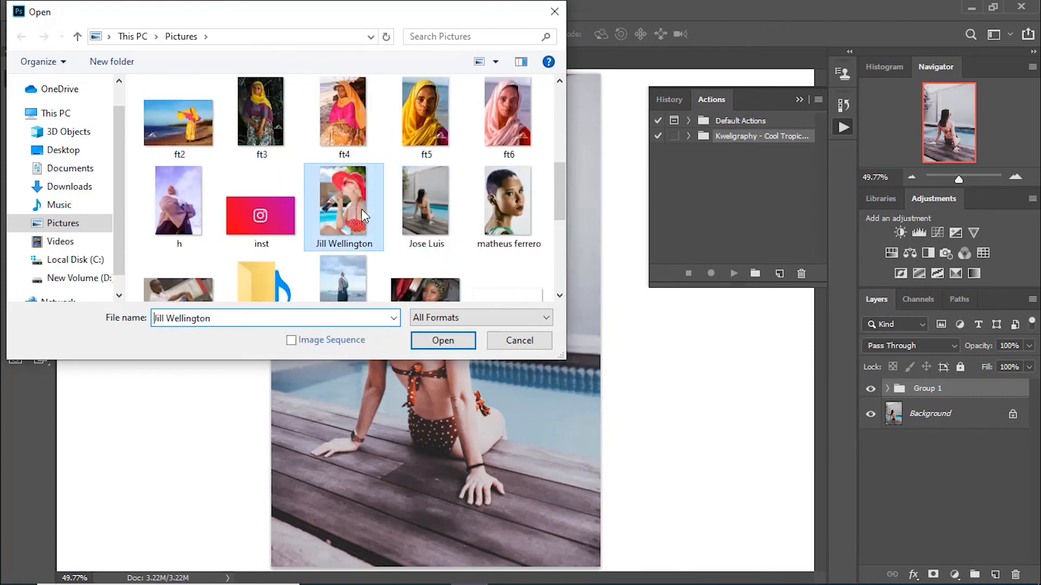
{"action": "left_click", "coordinate": [444, 341]}
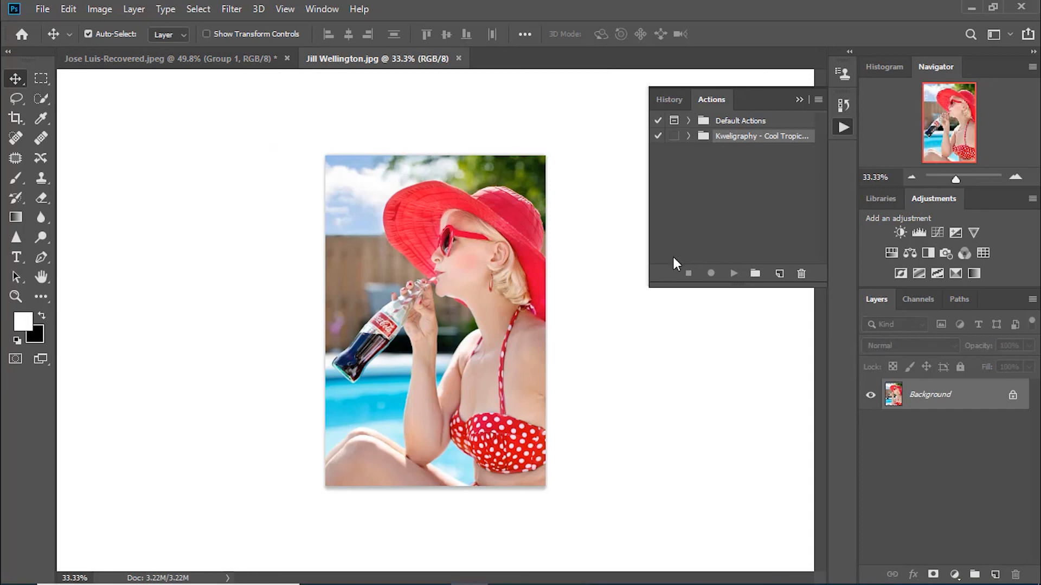
{"action": "key", "text": "ctrl+0"}
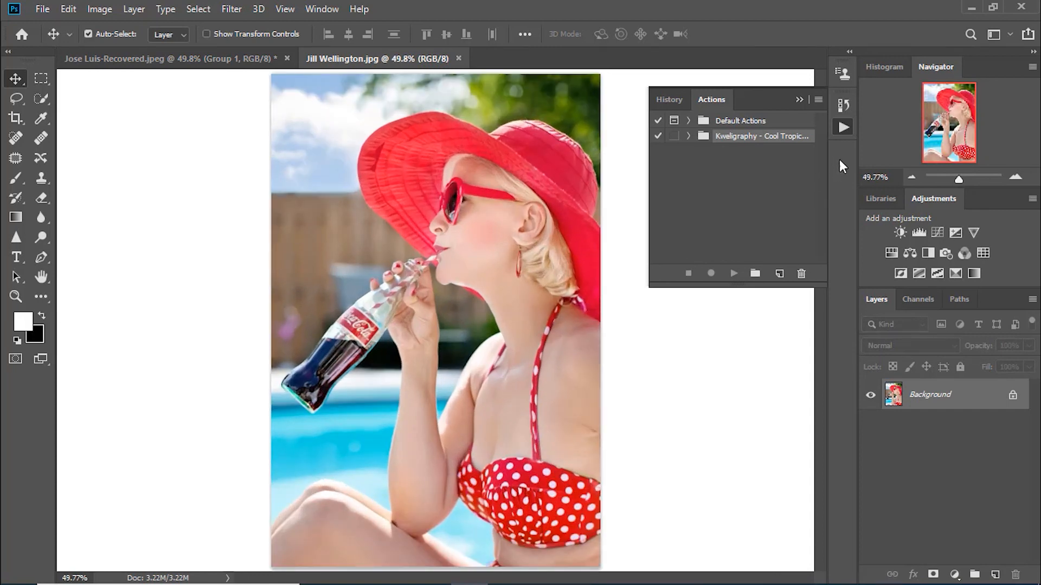
Step: Expand the Kweligraphy Cool Tropical action set and play its "CLICK HERE & PLAY IT" action on the photo
{"action": "left_click", "coordinate": [689, 136]}
{"action": "left_click", "coordinate": [732, 154]}
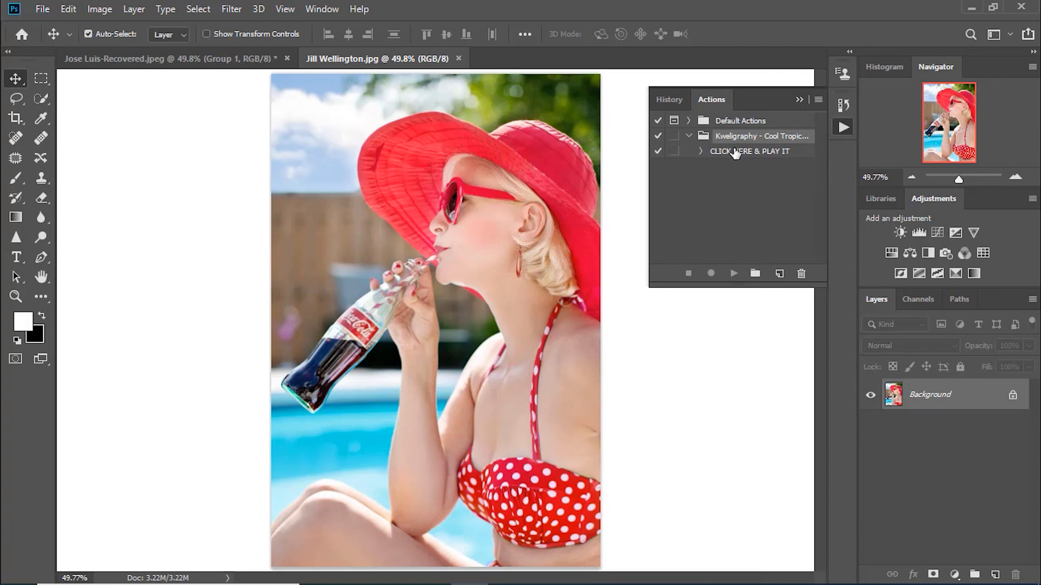
{"action": "left_click", "coordinate": [733, 275]}
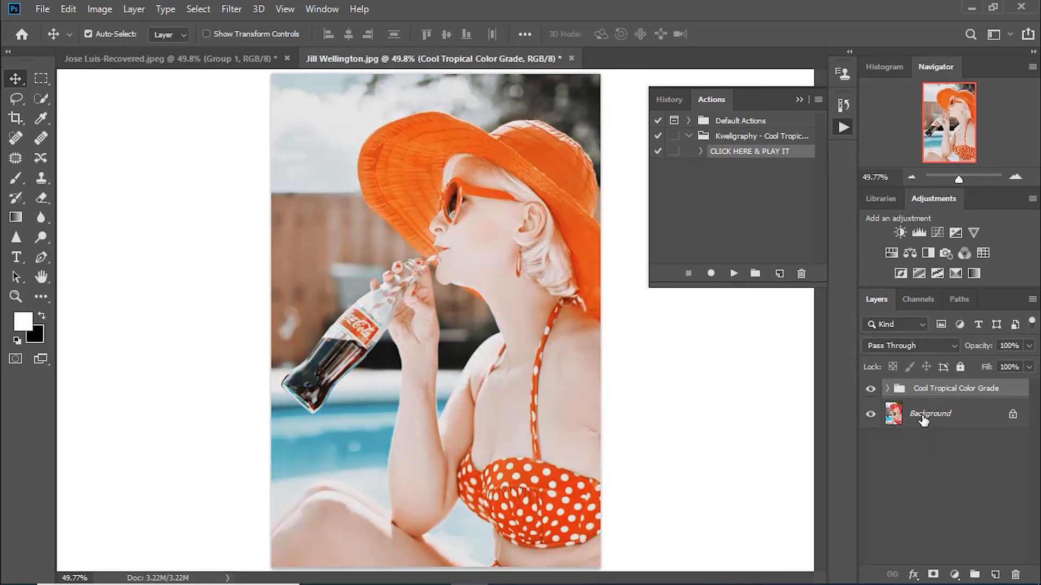
Step: Compare the original Background with the graded photo by repeatedly hiding and restoring the Cool Tropical Color Grade group, and collapse the Actions list
{"action": "left_click", "coordinate": [871, 416], "text": "alt"}
{"action": "left_click", "coordinate": [871, 416], "text": "alt"}
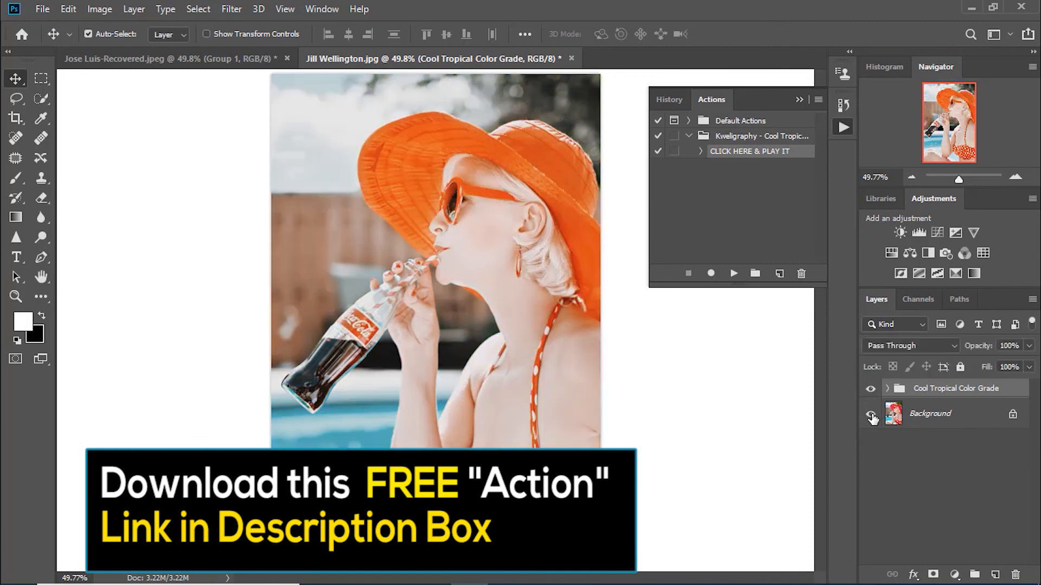
{"action": "left_click", "coordinate": [871, 416], "text": "alt"}
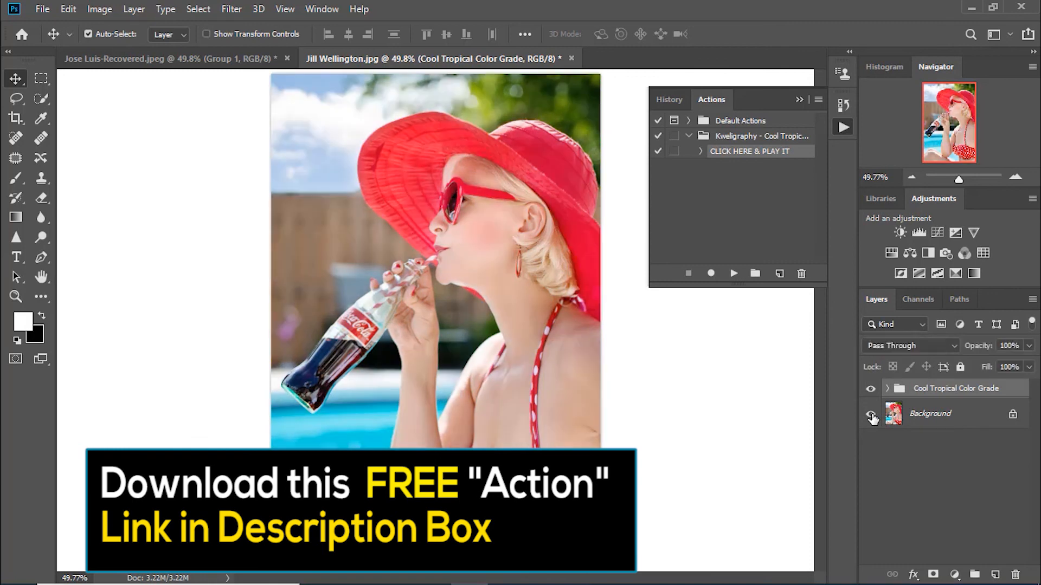
{"action": "left_click", "coordinate": [871, 416], "text": "alt"}
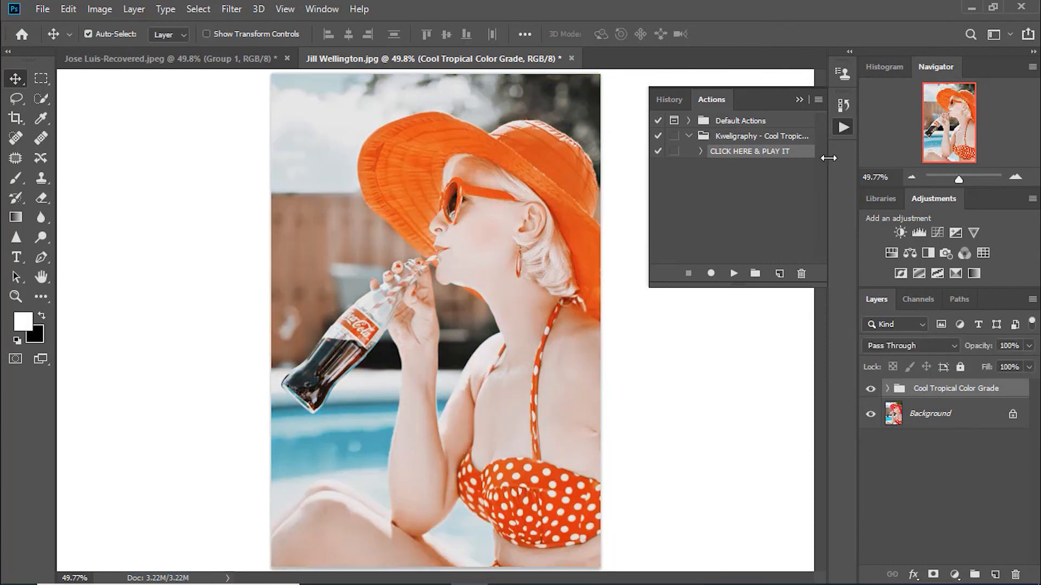
{"action": "left_click", "coordinate": [800, 100]}
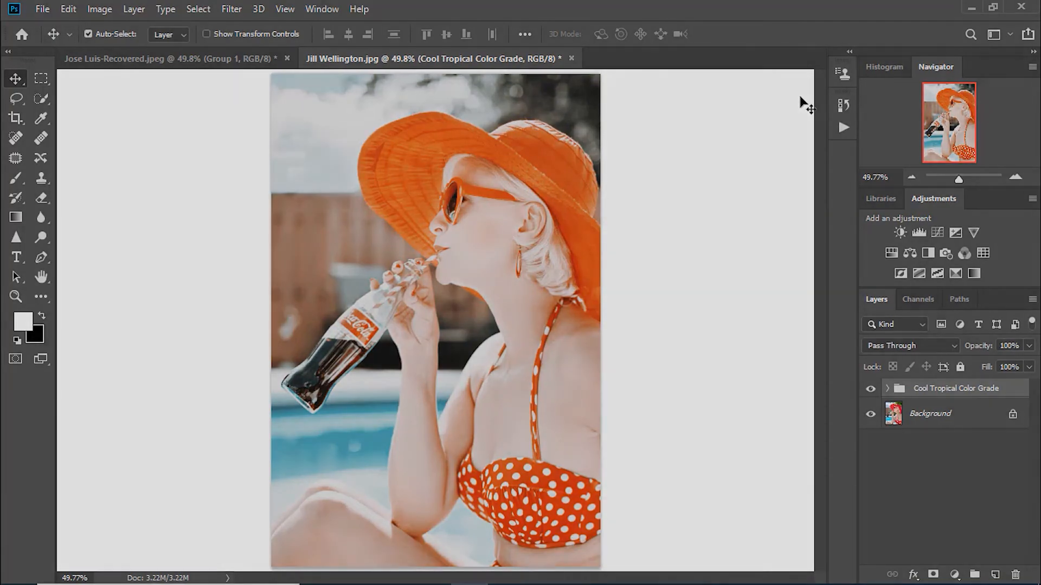